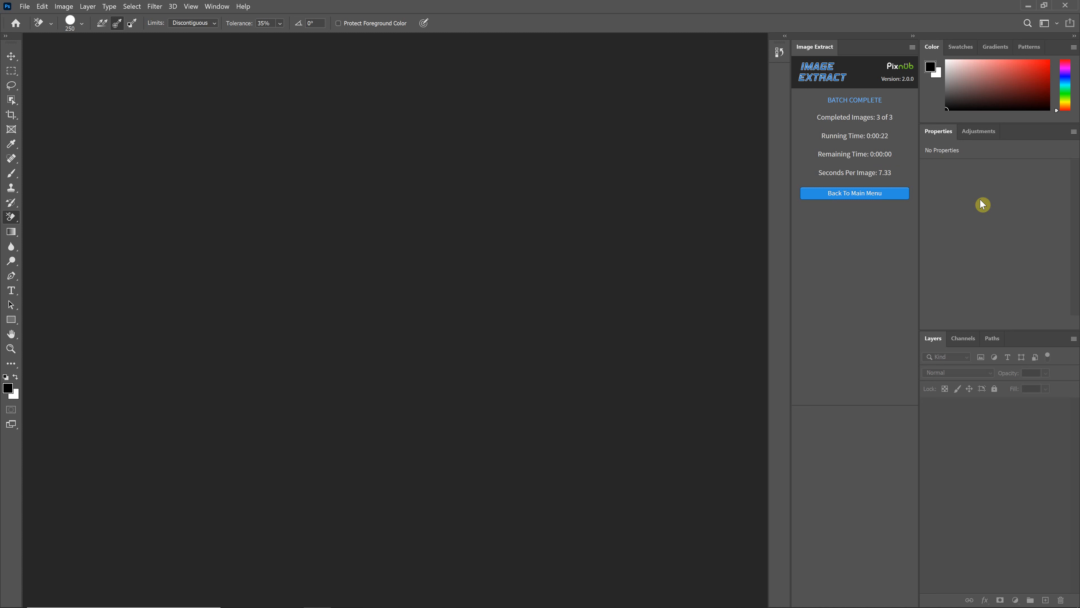
Return to the plugin's main menu and open ATR_5154.tif, ATR_5167.tif and ATR_5245.tif from the Image Extract Batch Process Completed folder
click(868, 193)
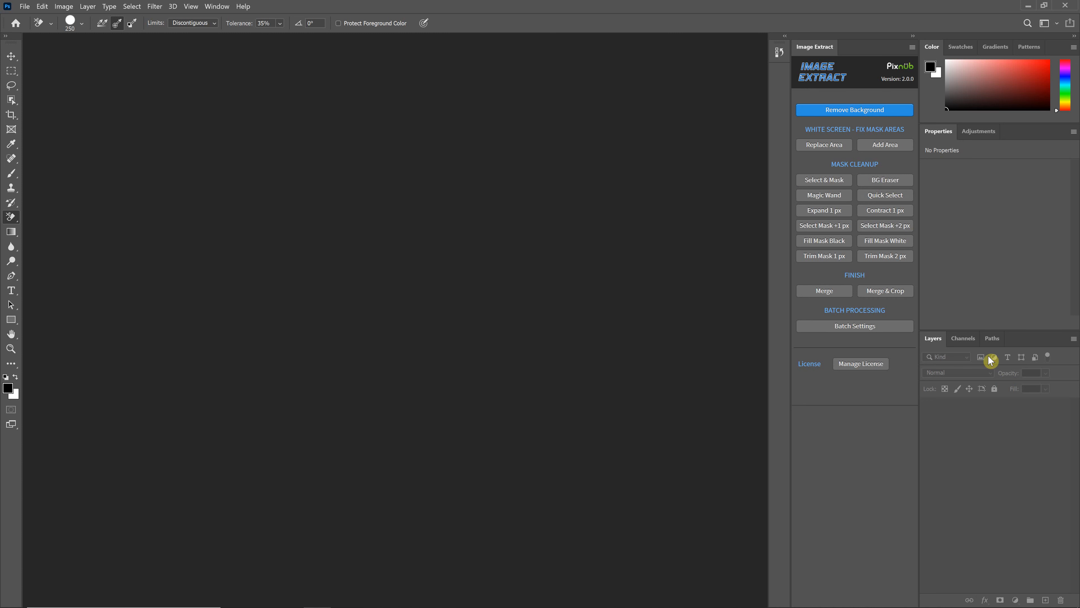
click(26, 7)
click(40, 28)
click(321, 102)
ctrl+click(359, 102)
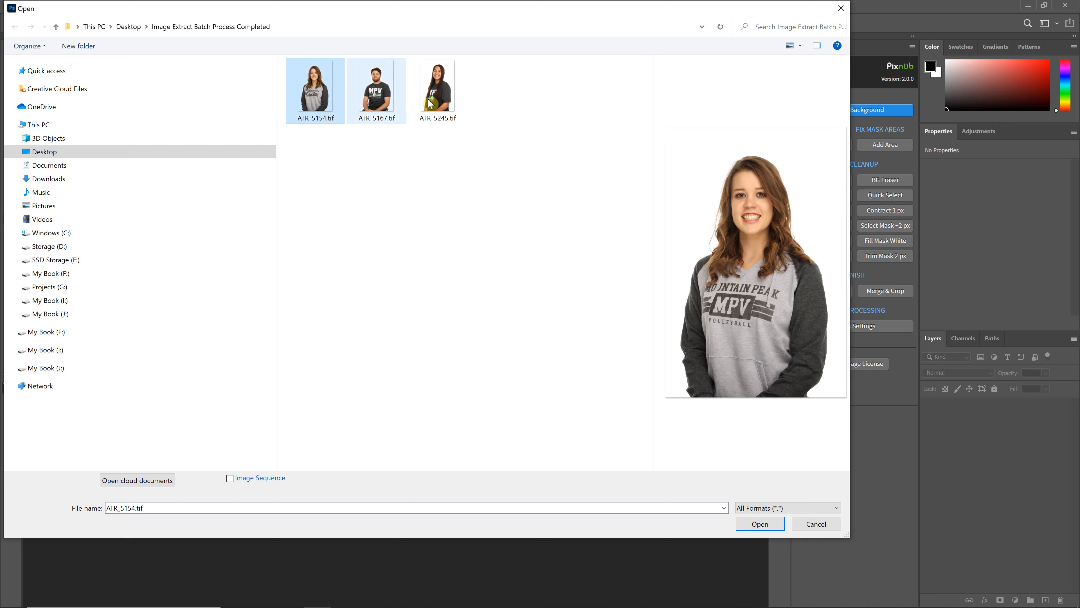
ctrl+click(432, 104)
click(769, 522)
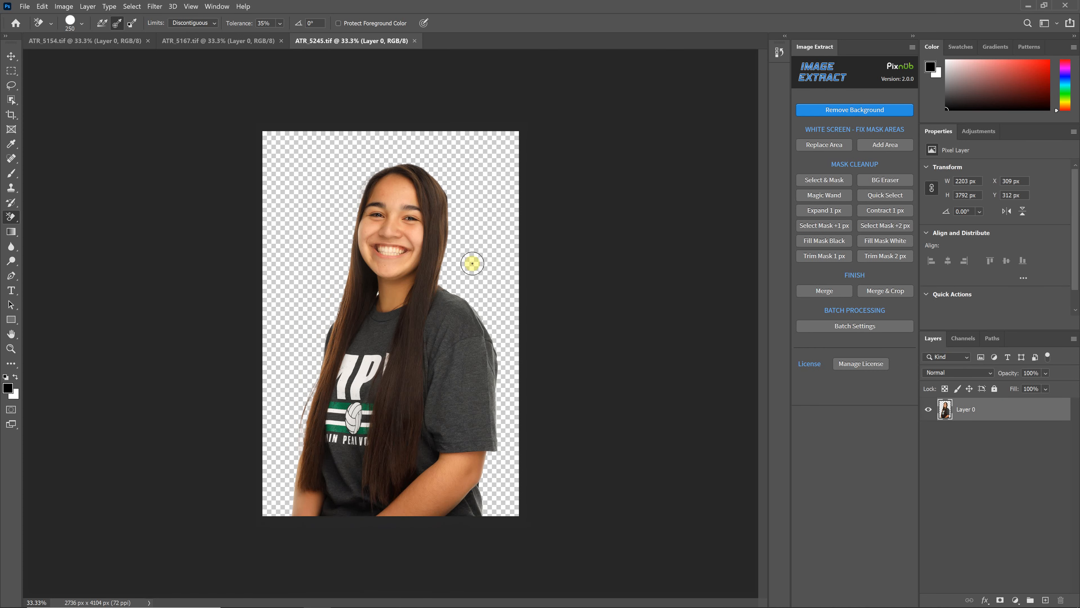
click(205, 39)
click(330, 41)
Add a white solid color fill layer to ATR_5154.tif and place it beneath the portrait layer
click(107, 42)
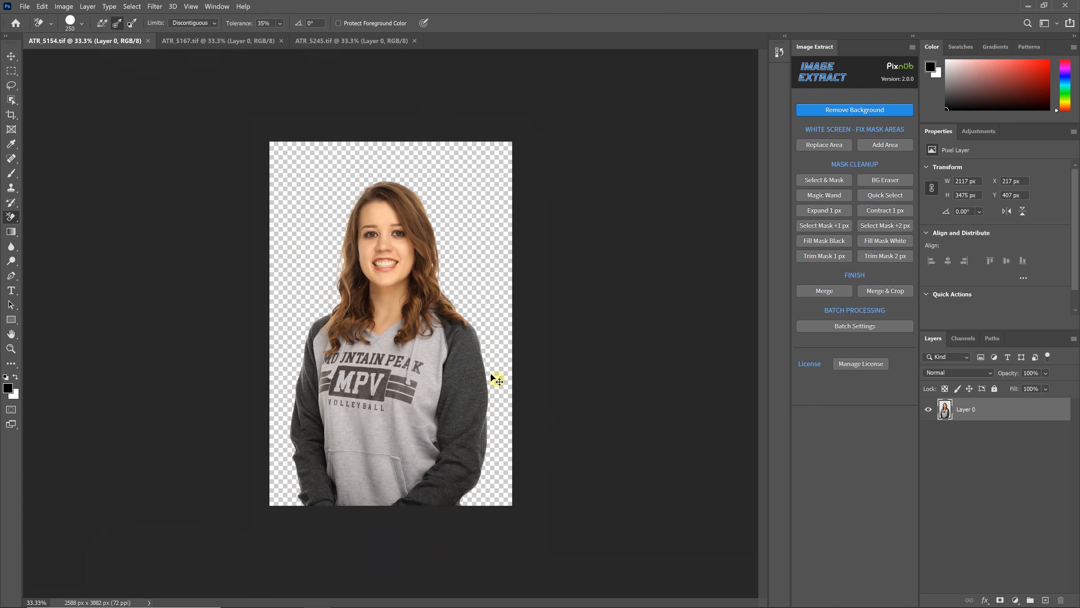
key(ctrl+plus)
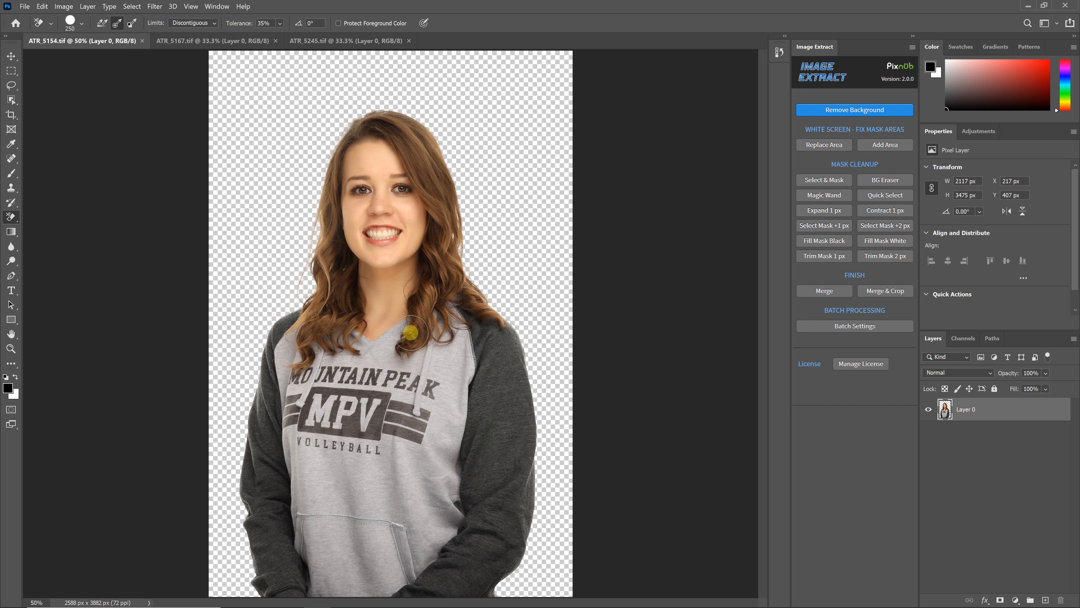
click(1015, 598)
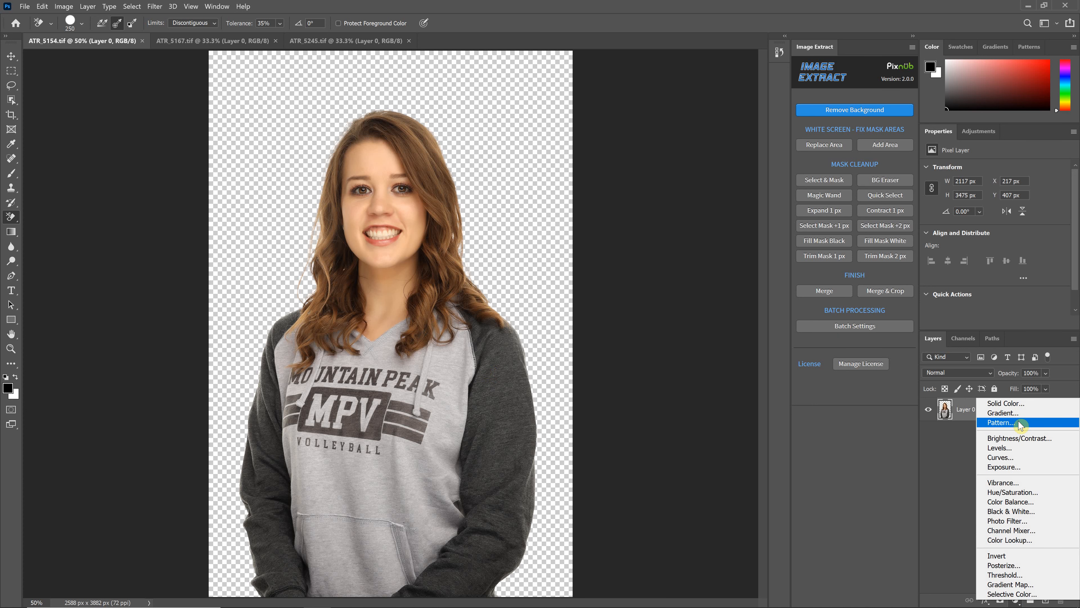
click(1005, 403)
click(555, 97)
click(817, 88)
drag(1044, 401, 1033, 451)
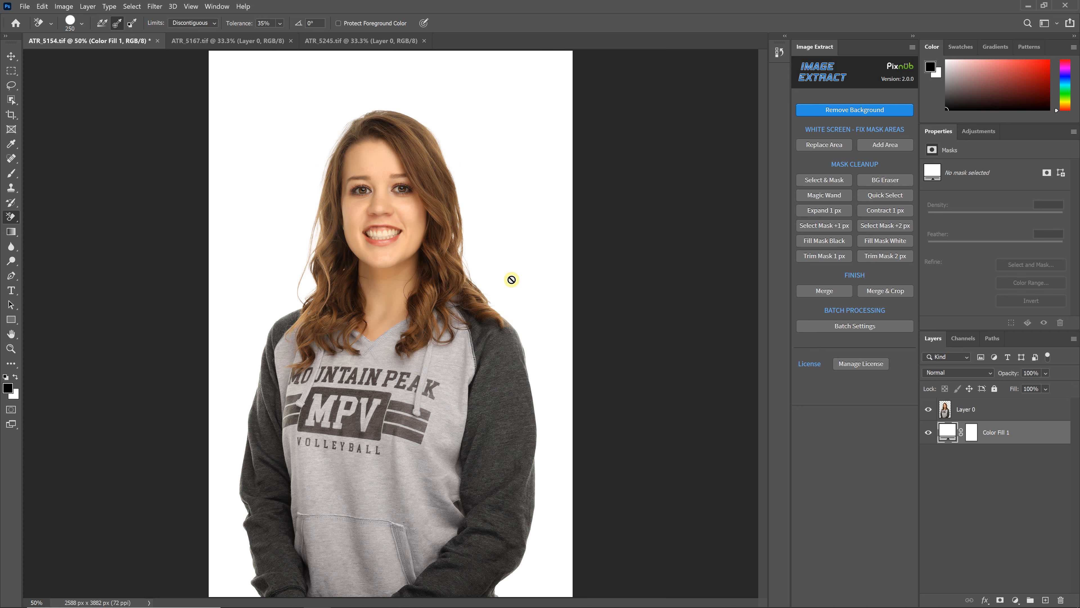
Recolor the fill layer behind the ATR_5154.tif portrait to a light blue with a hue of 210
double_click(947, 433)
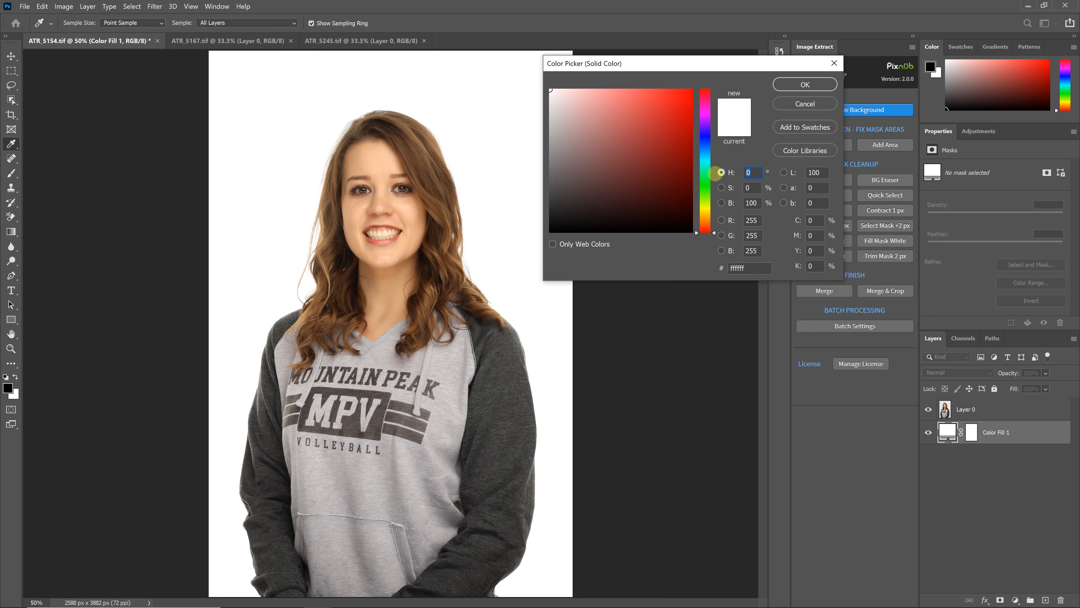
text(210)
click(583, 131)
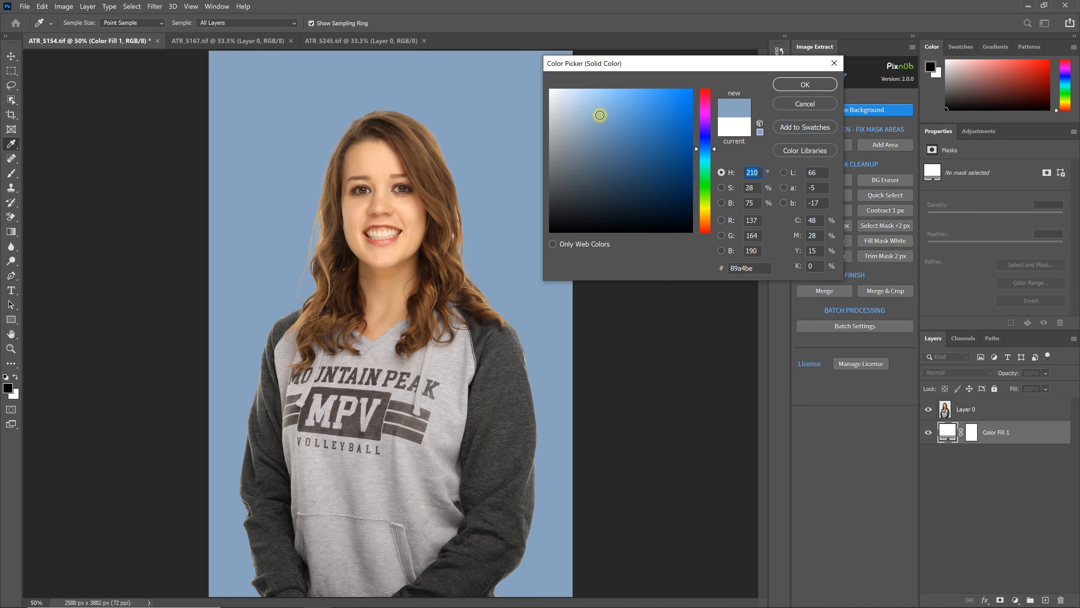
click(805, 84)
key(e)
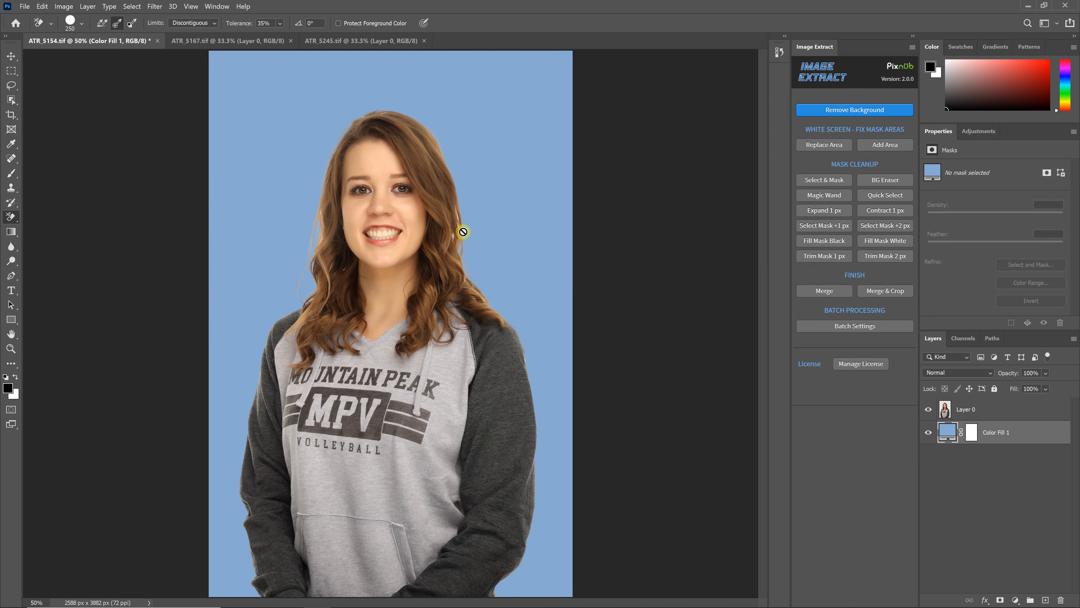
Add a solid color fill layer in 867272 to ATR_5245.tif and place it beneath the portrait layer
click(261, 41)
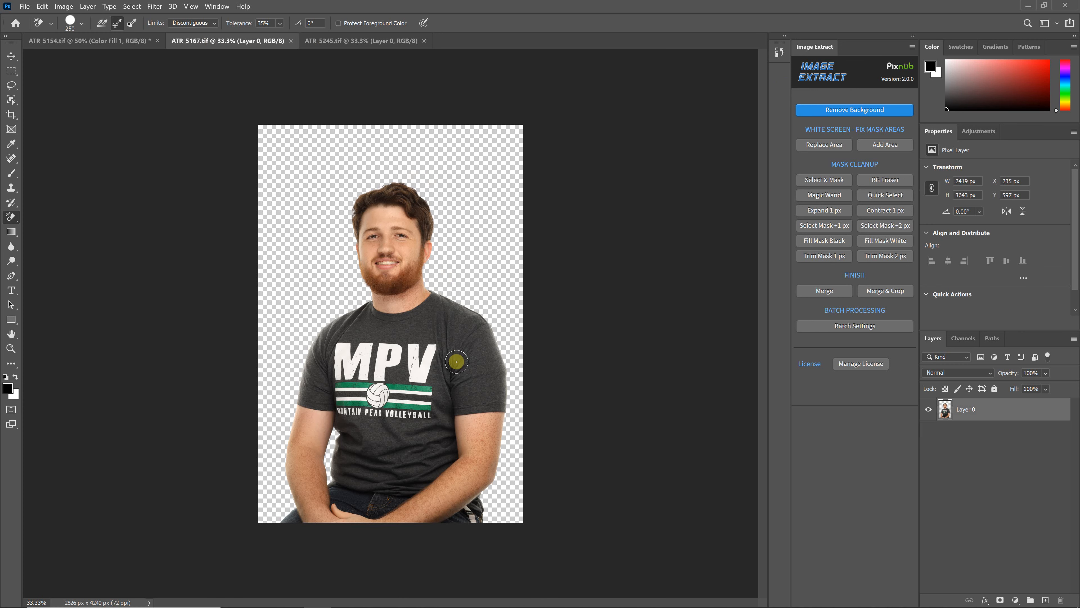
click(321, 42)
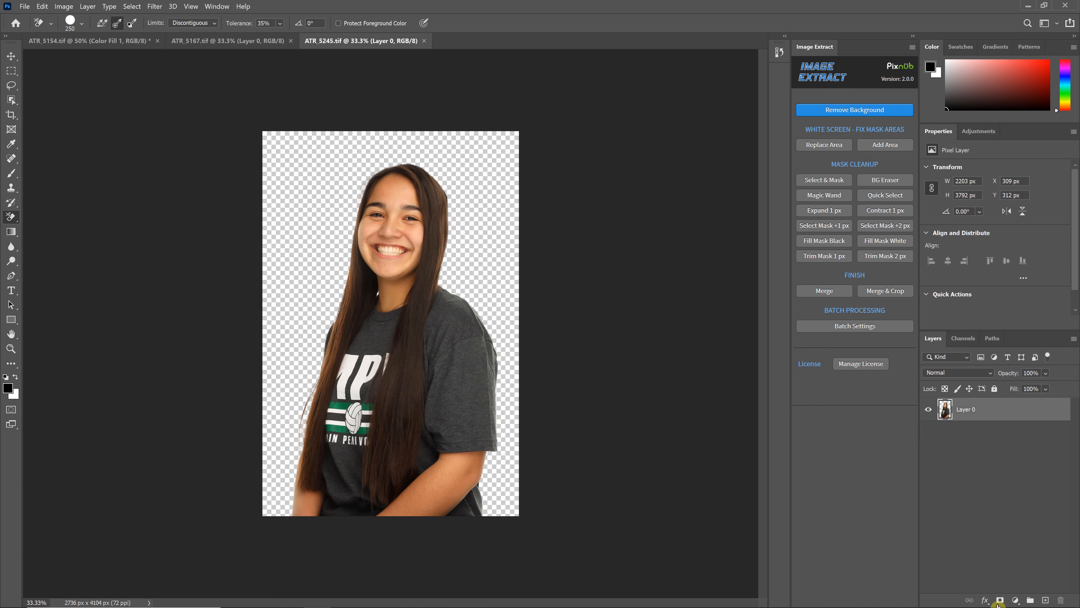
click(1015, 600)
click(995, 403)
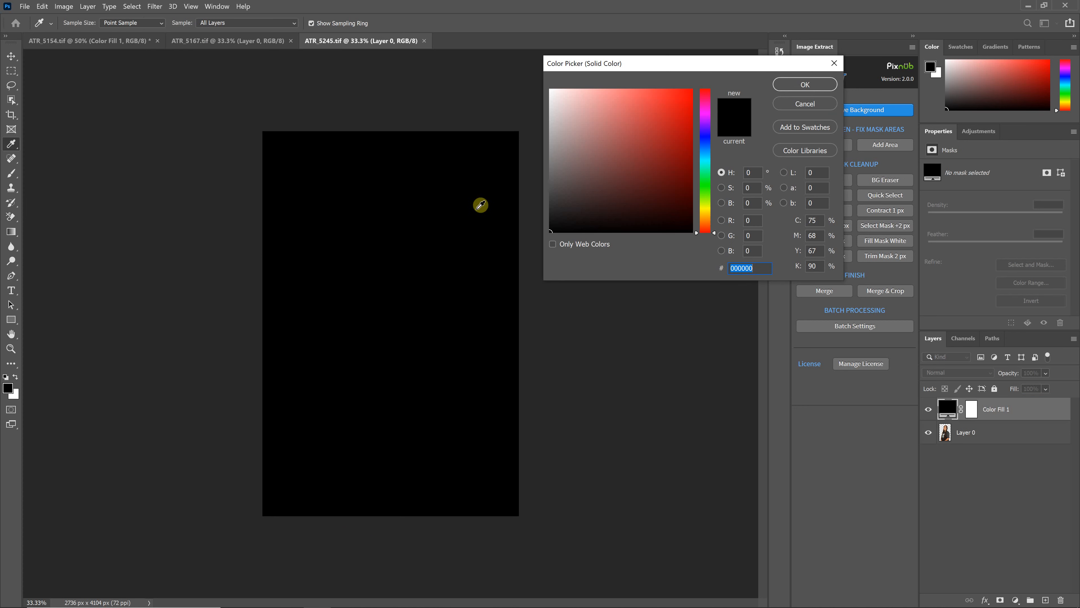
drag(559, 161, 572, 157)
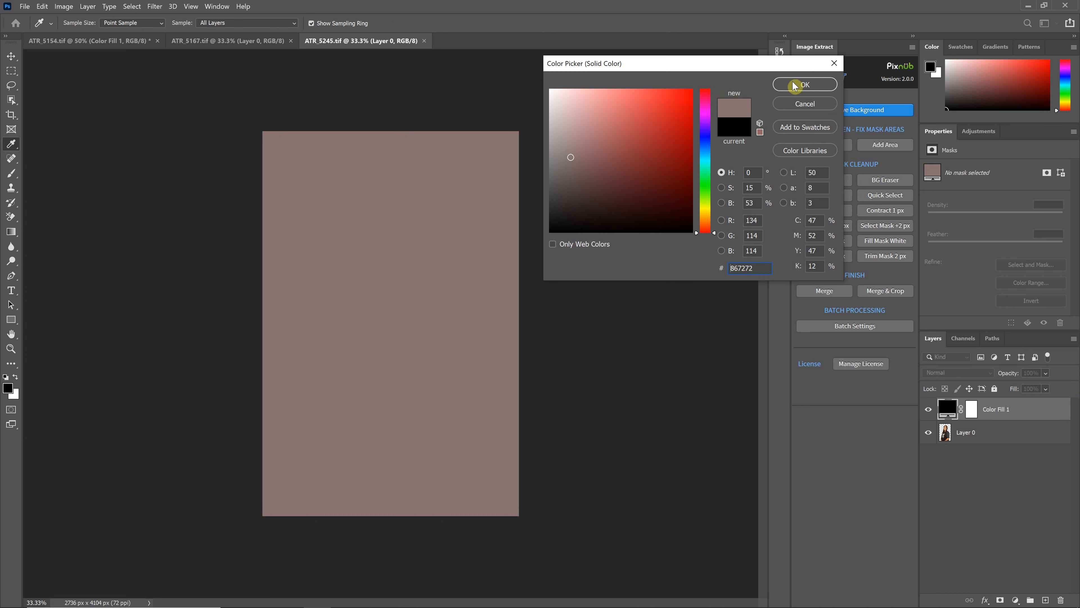
click(793, 81)
drag(1013, 389, 1012, 438)
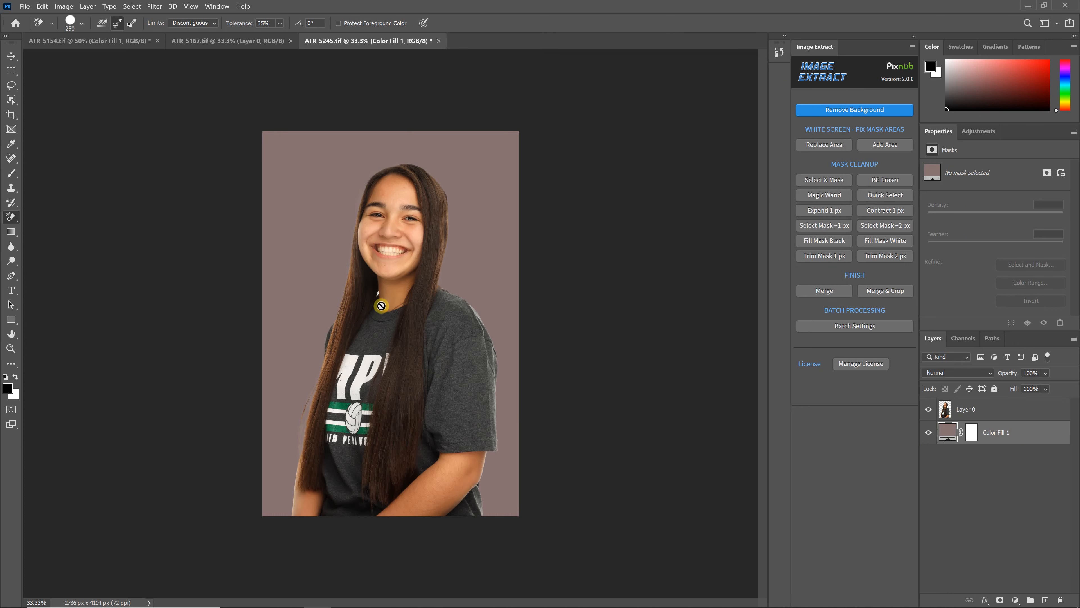
Recolor the fill layer behind the ATR_5245.tif portrait to dark blue 303c68
double_click(950, 433)
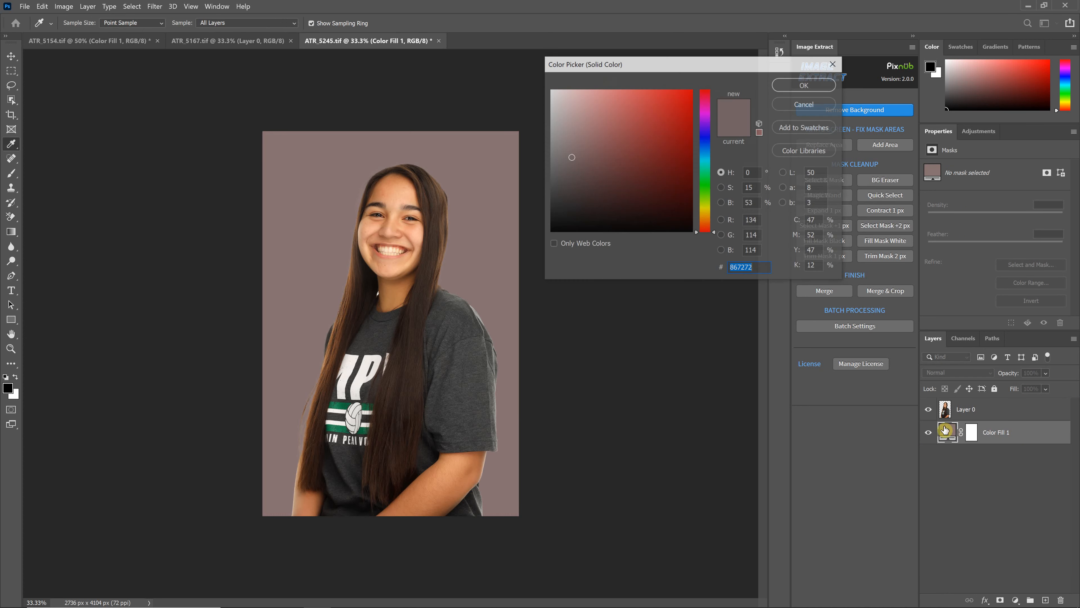
click(706, 169)
drag(708, 154, 693, 147)
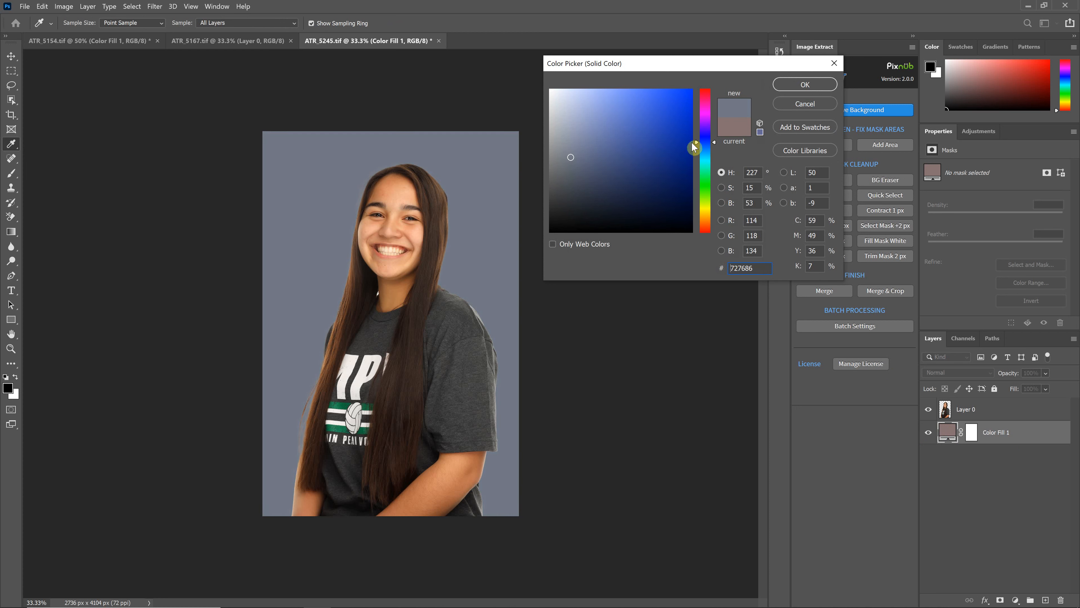
drag(611, 167, 626, 173)
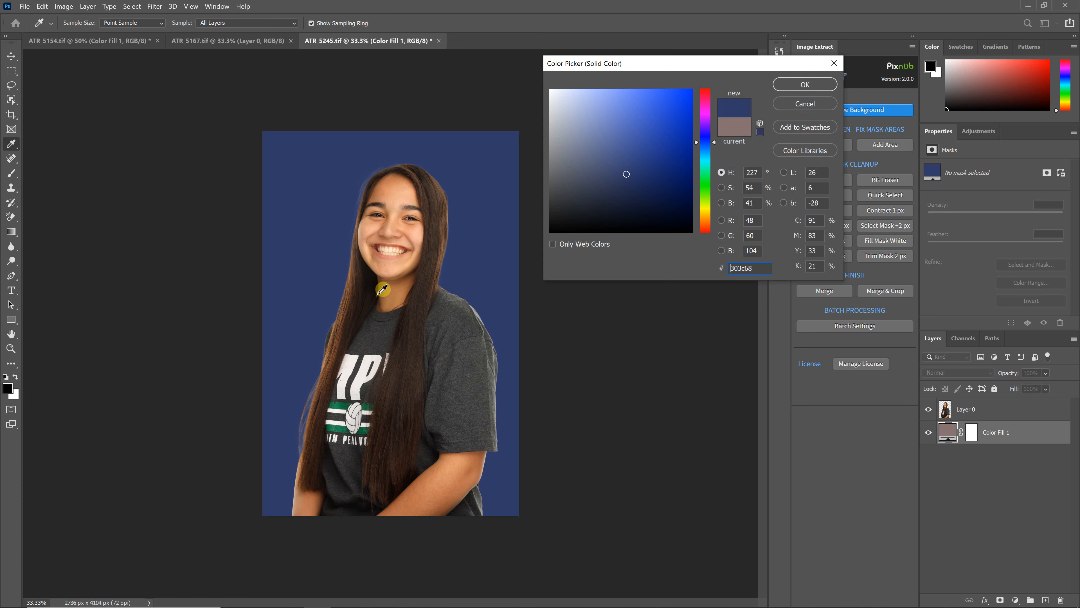
click(803, 84)
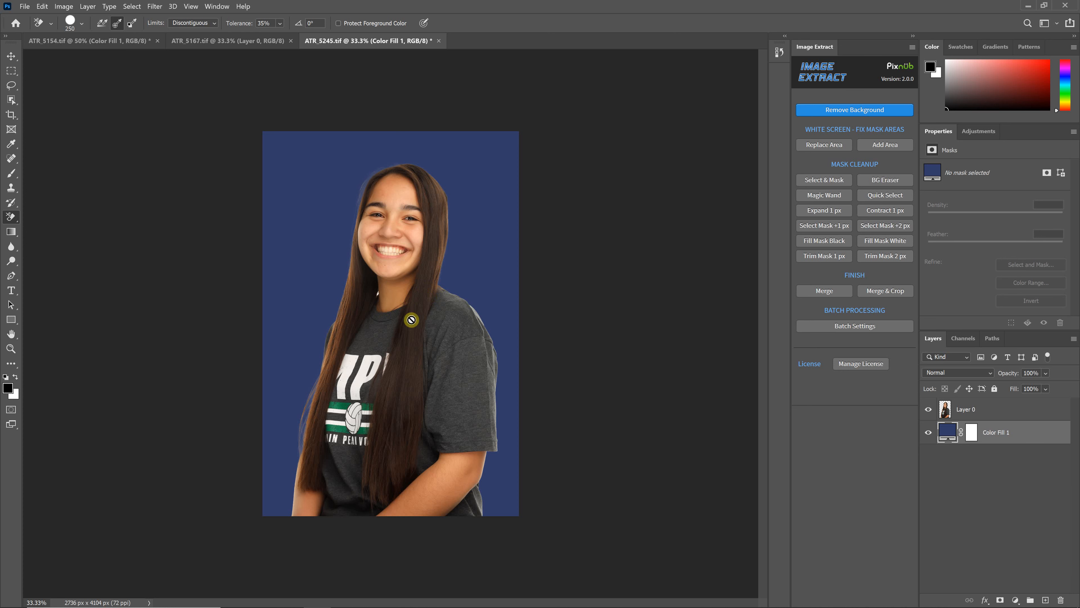
Close all three open TIF documents without saving their changes
click(200, 41)
click(333, 41)
click(157, 41)
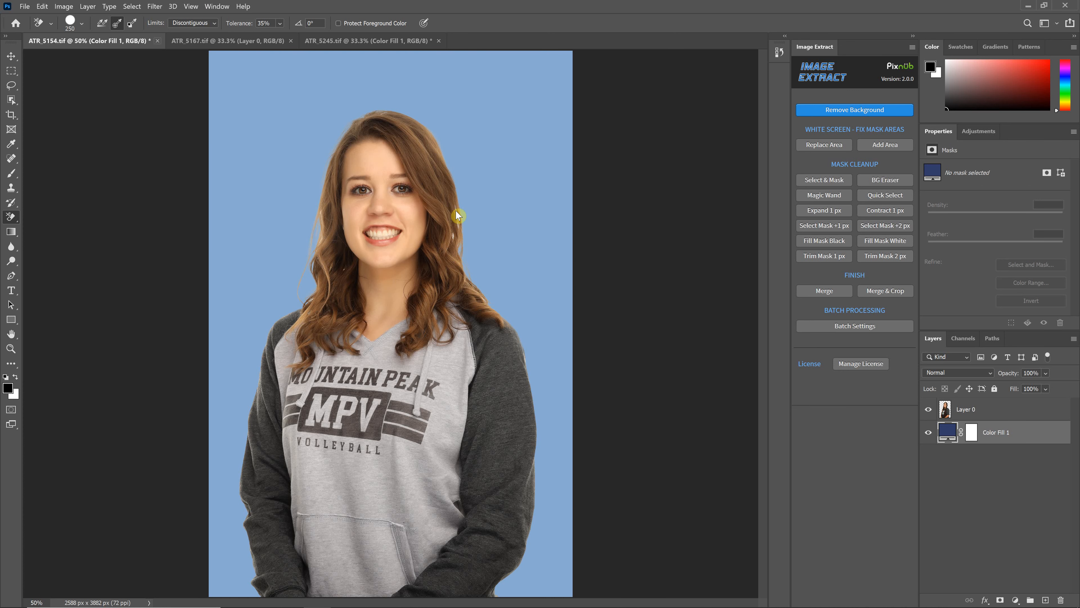
click(593, 242)
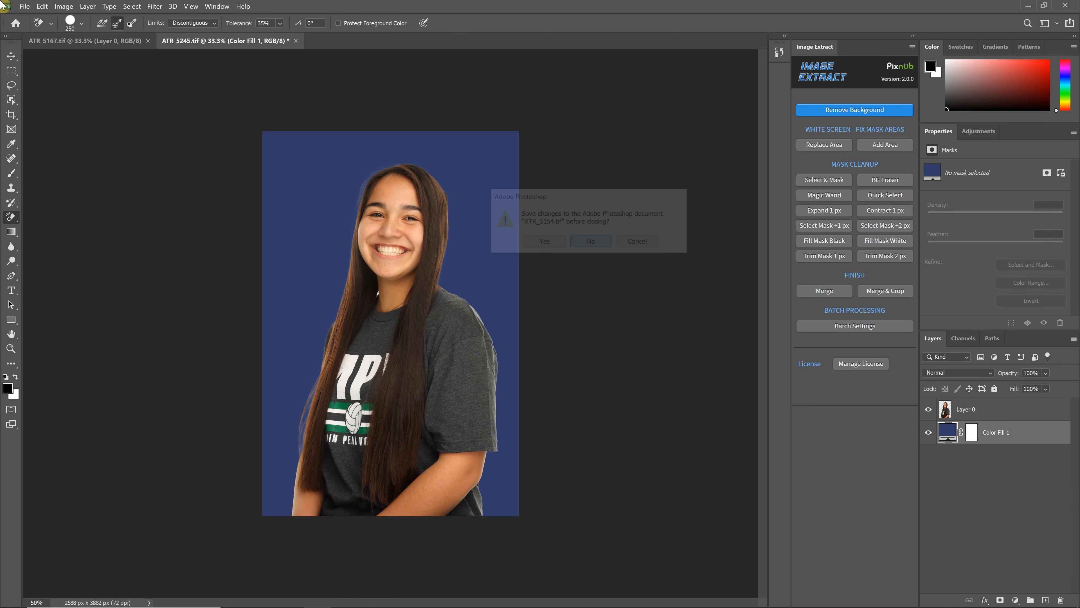
click(24, 6)
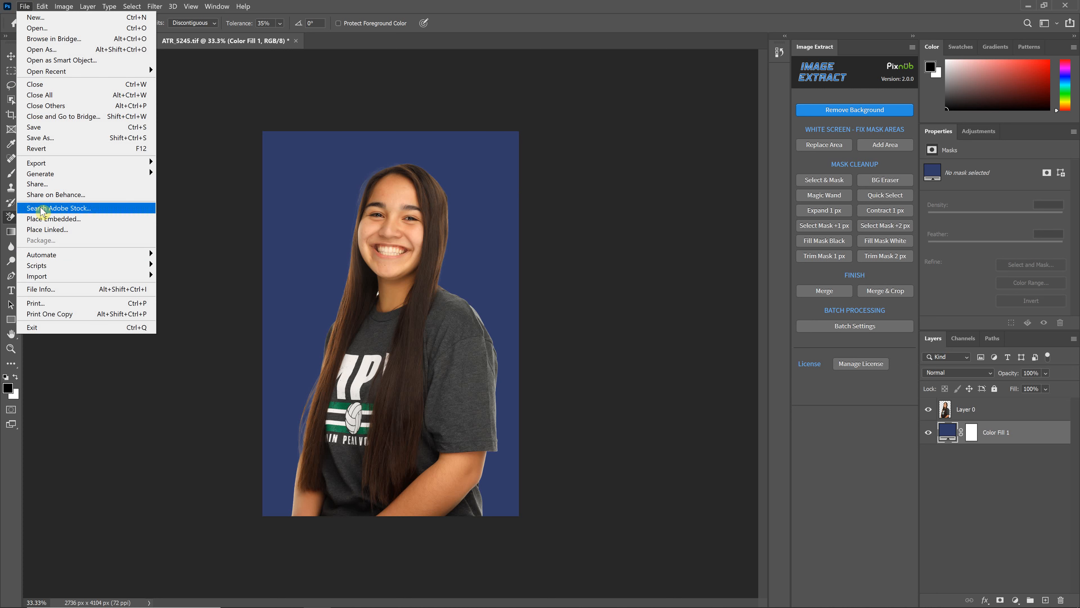
click(50, 97)
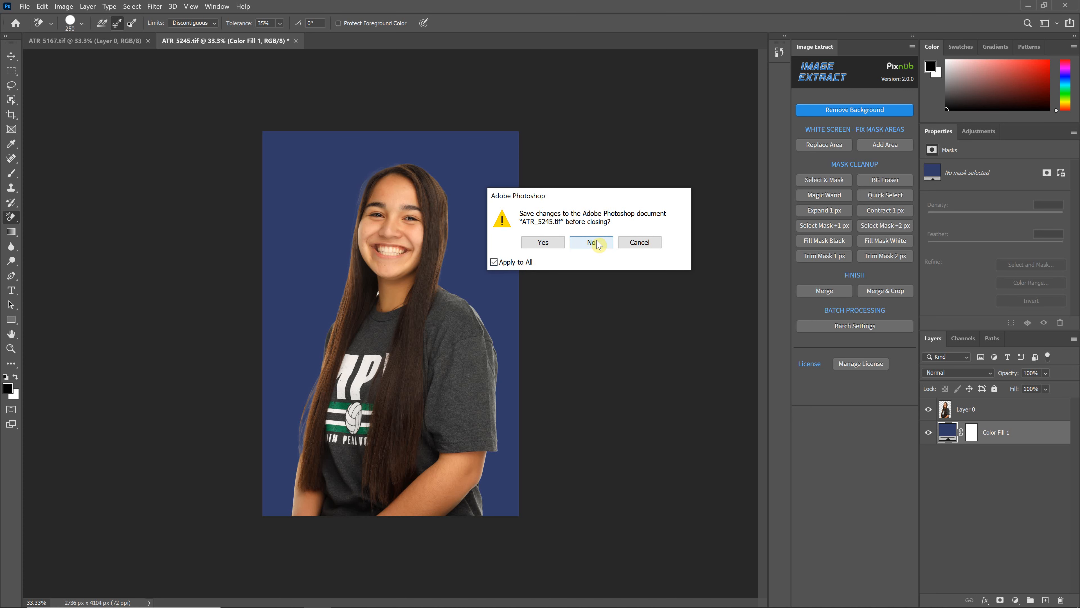
click(597, 243)
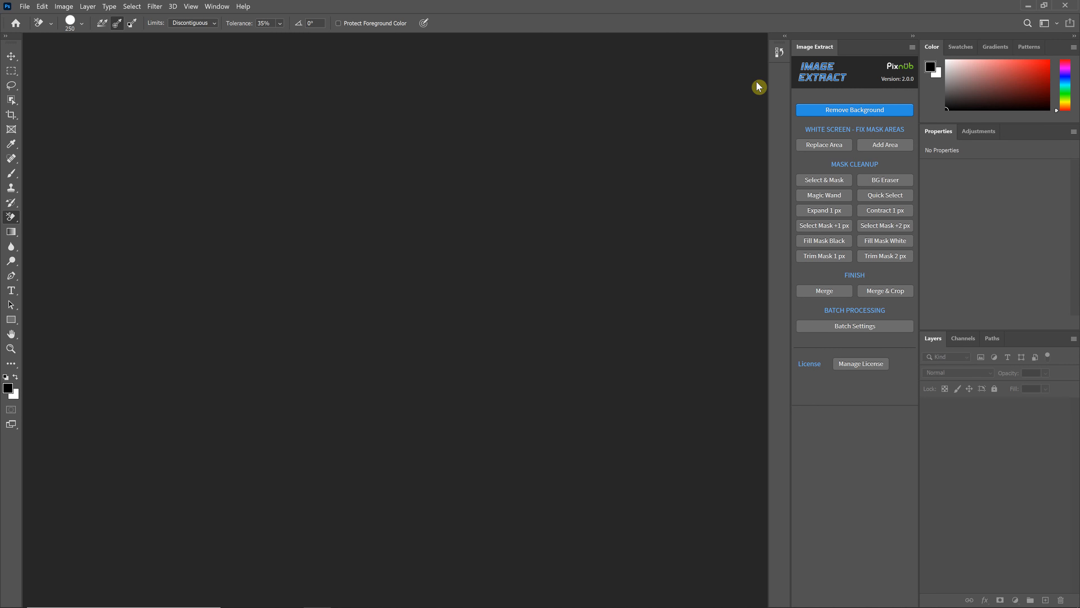
Set the batch mode to Extract + Edit in the batch processing settings and start the batch
click(843, 326)
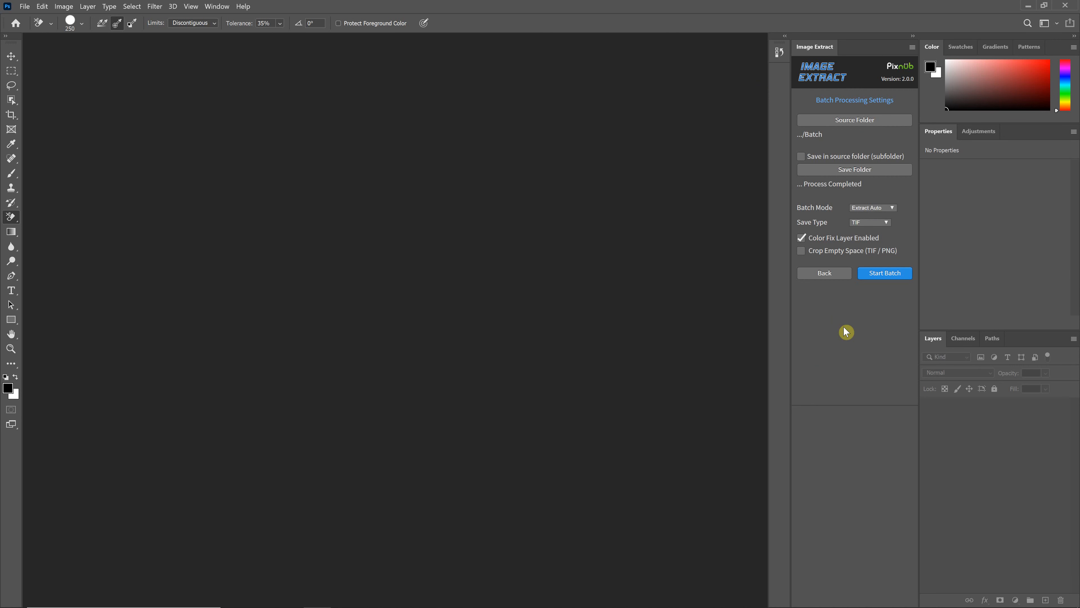
click(890, 208)
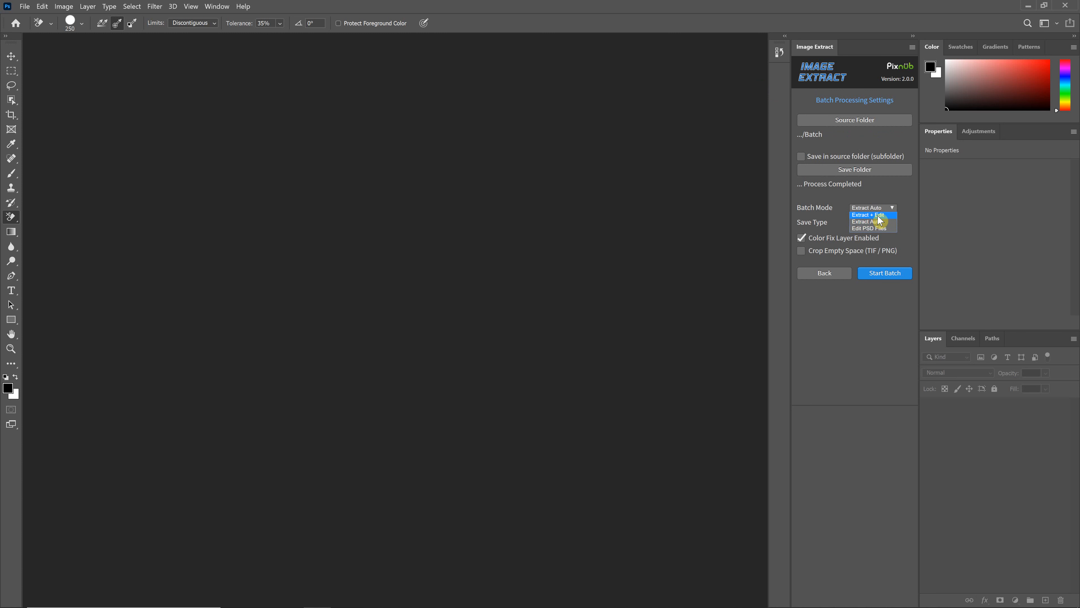
click(881, 272)
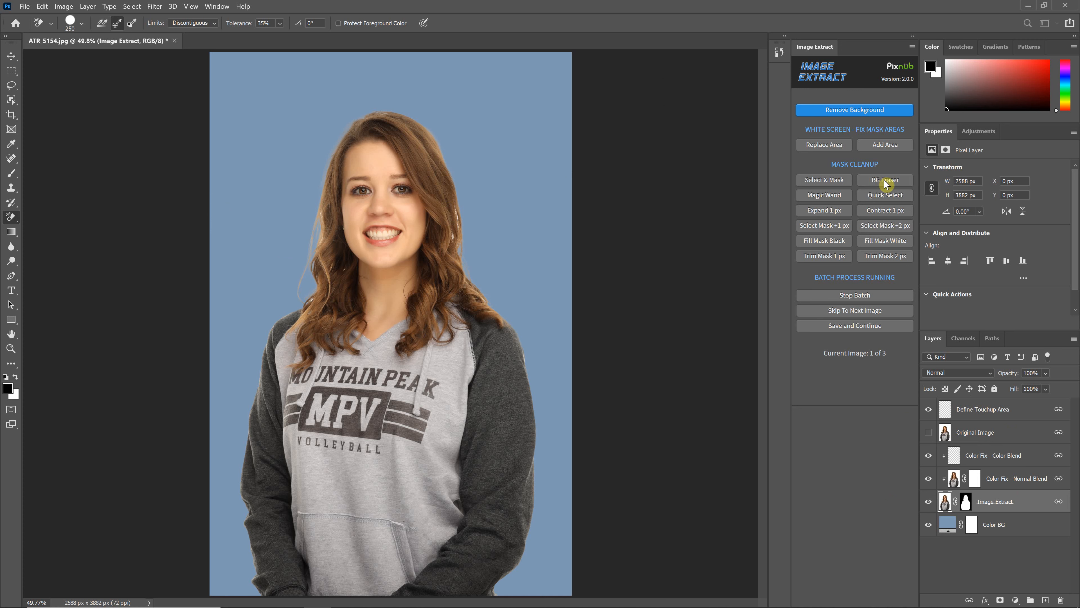
Open the first image's mask in Select and Mask, set the view to On Layers, and accept the mask
click(824, 182)
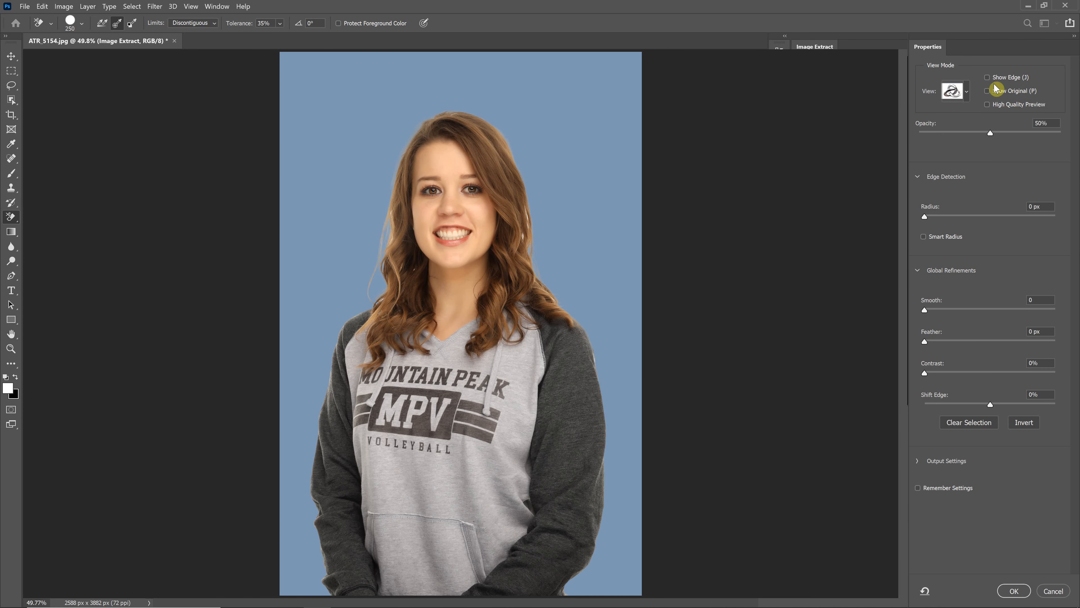
click(958, 91)
click(950, 254)
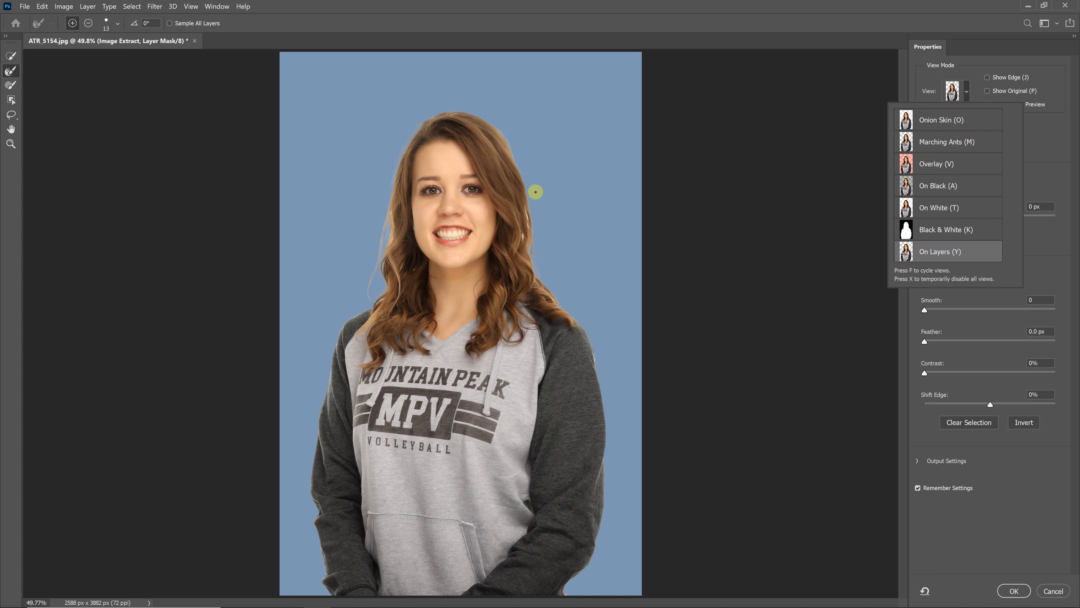
click(539, 217)
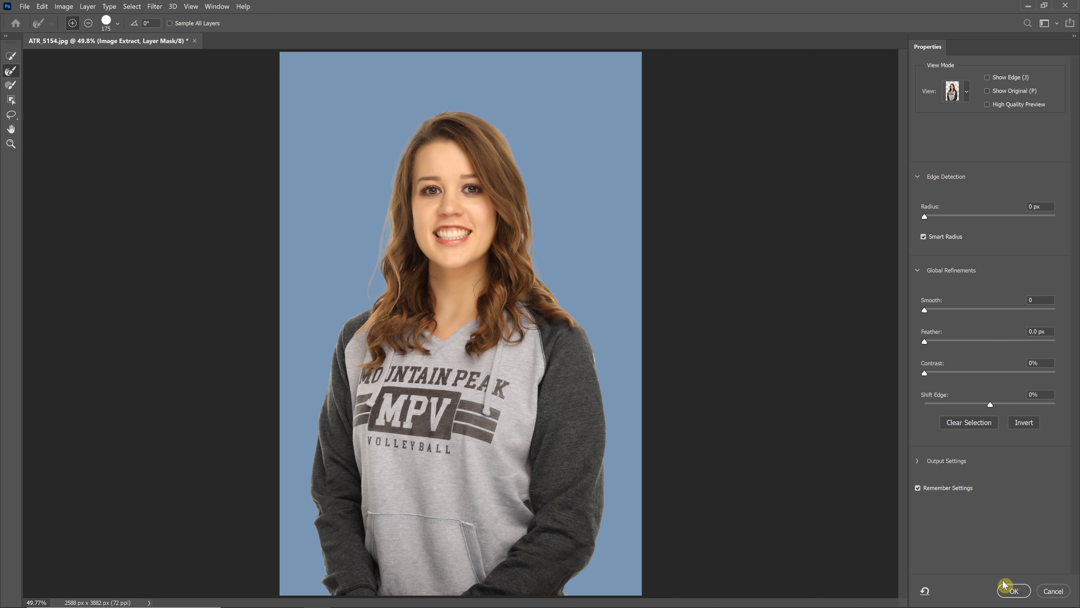
click(1013, 590)
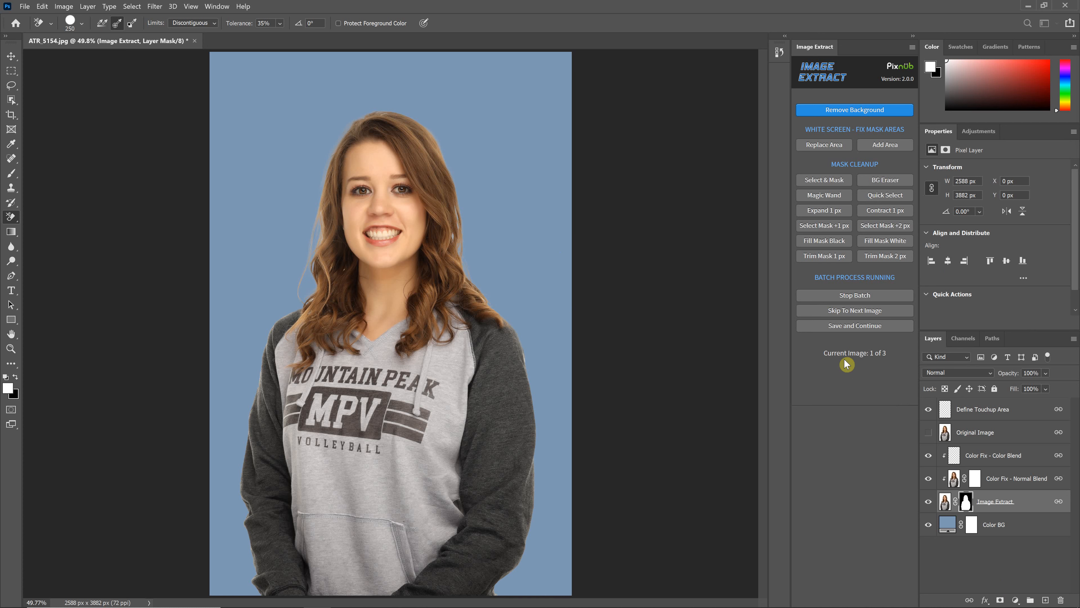
Save the first and second batch images and continue to the third one
click(865, 324)
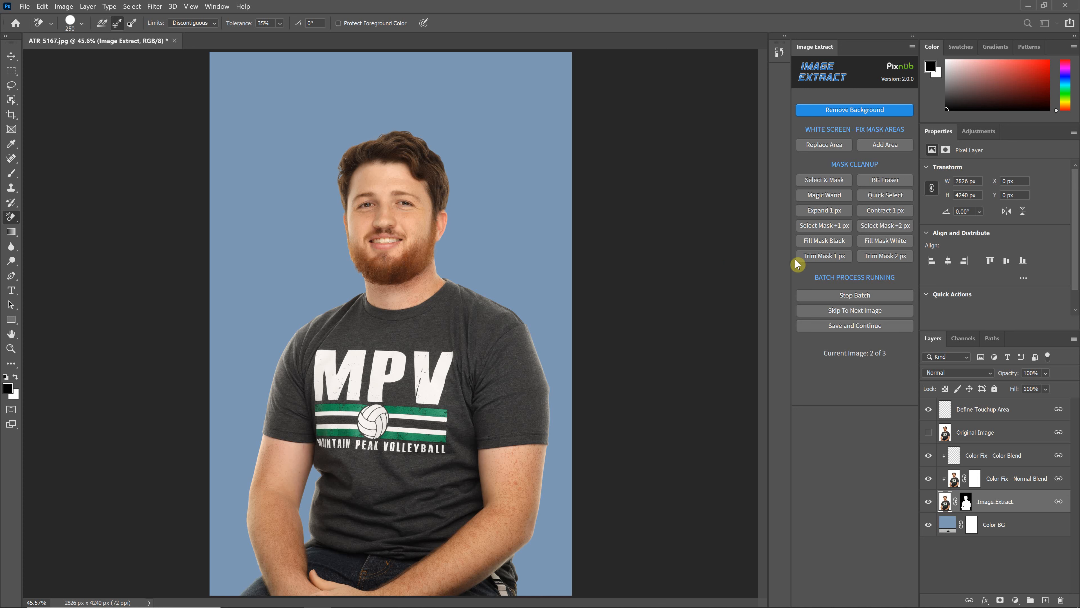
click(839, 329)
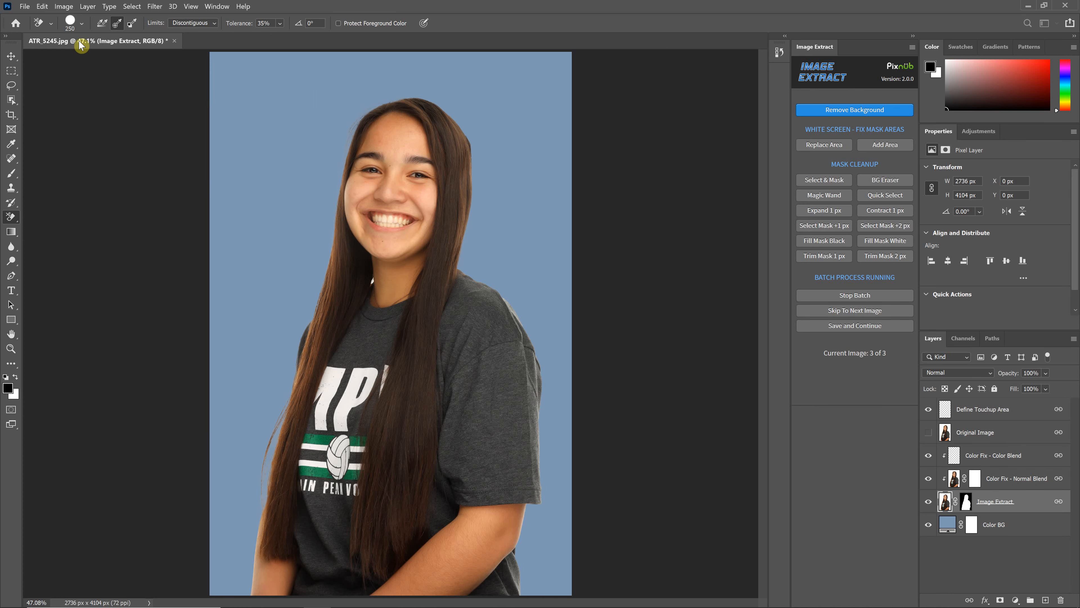
Clean up the leftover white background between the hair and neck with a 70 px Background Eraser brush, and save the third batch image
key(ctrl+1)
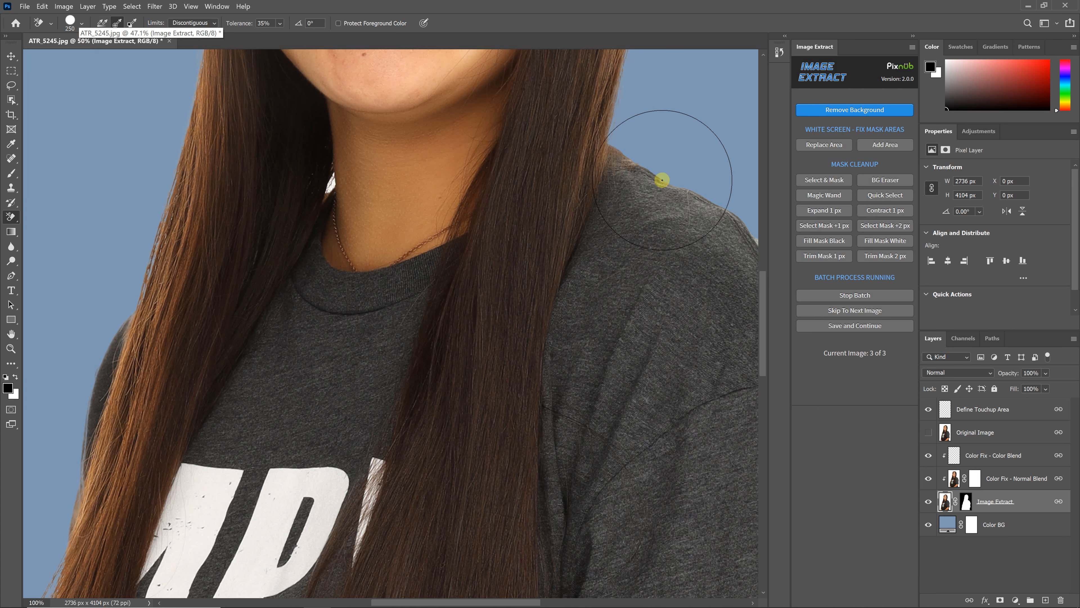
key(ctrl+plus)
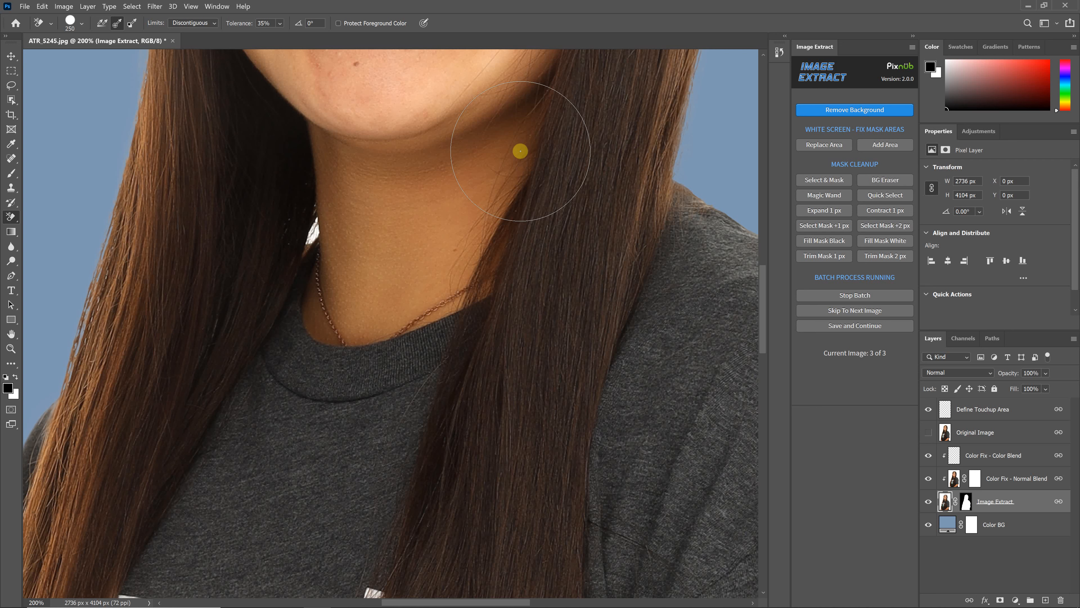
key(bracketleft)
key(bracketleft)
key(bracketleft)
key(bracketleft)
key(bracketleft)
key(bracketleft)
key(bracketleft)
key(bracketleft)
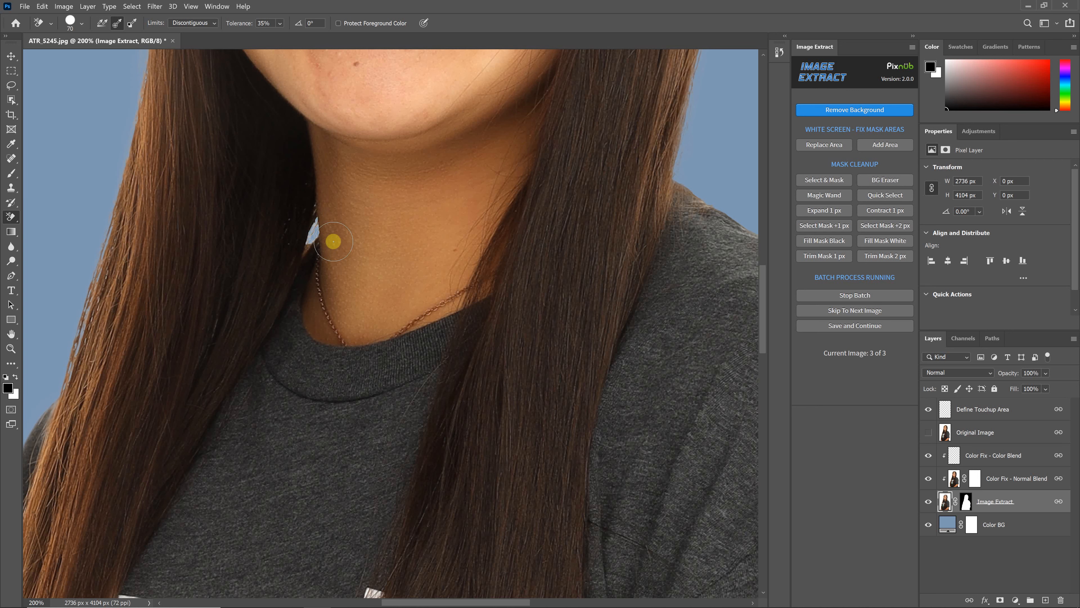
key(ctrl+minus)
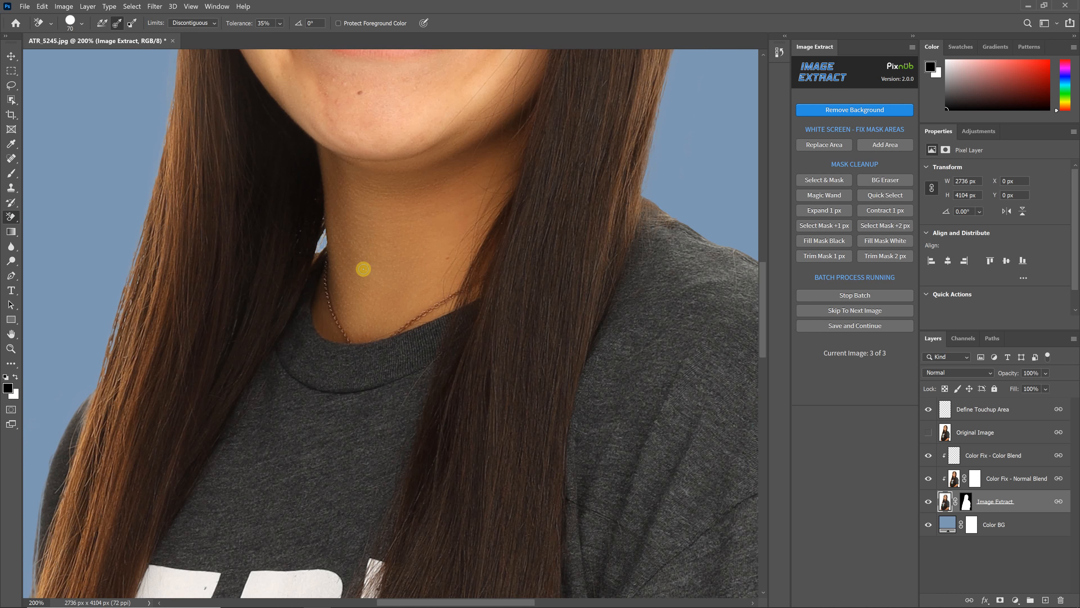
key(ctrl+minus)
key(ctrl+minus)
key(ctrl+minus)
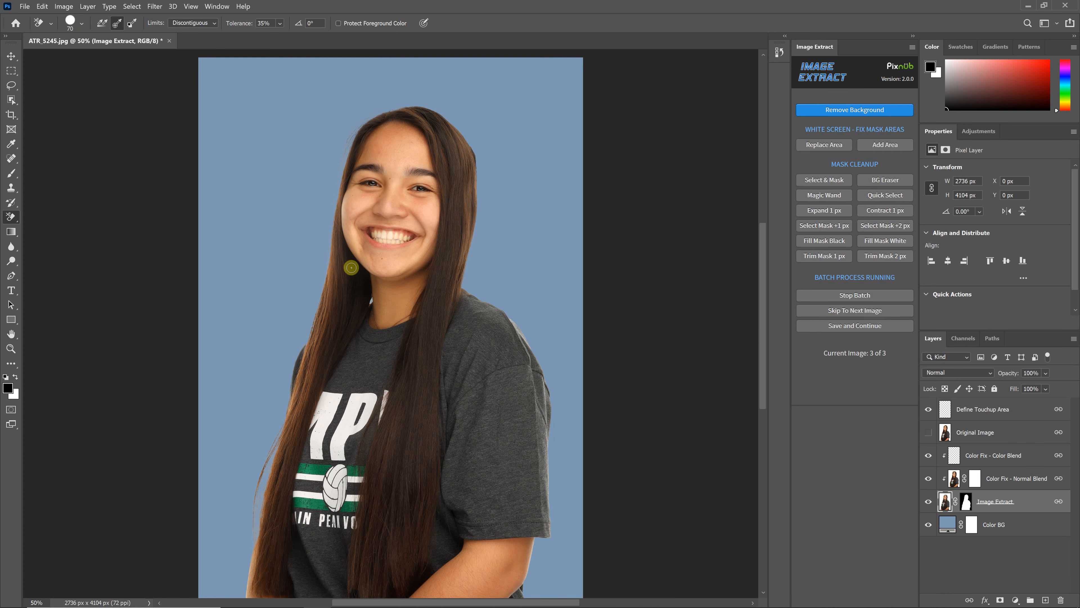
click(847, 326)
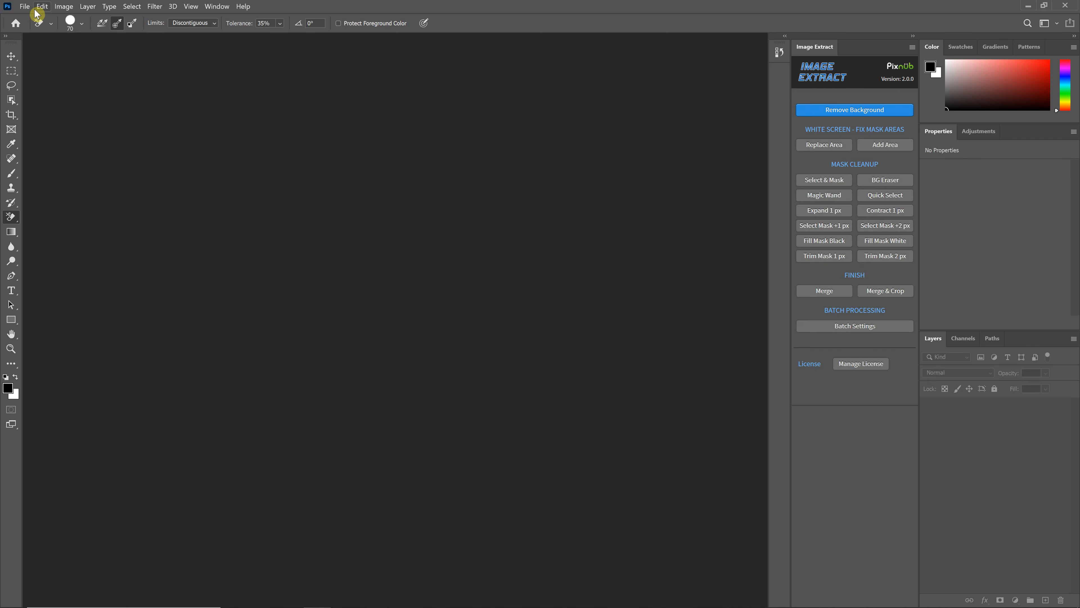
Open ATR_5154_2.tif, ATR_5167_2.tif and ATR_5245_2.tif from the Image Extract Batch Process Completed folder
click(25, 7)
click(36, 28)
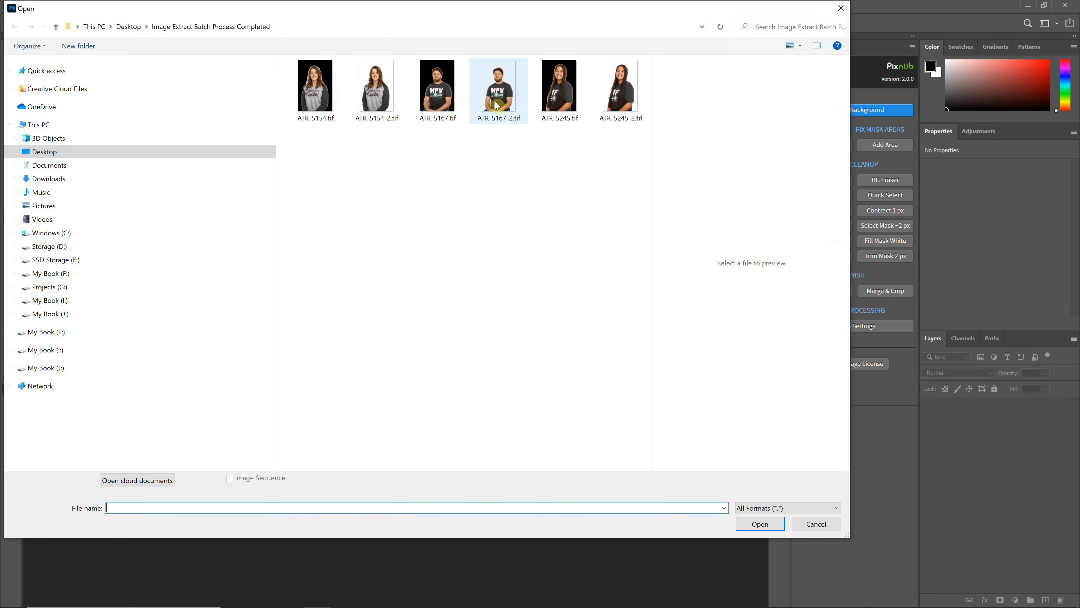
click(379, 95)
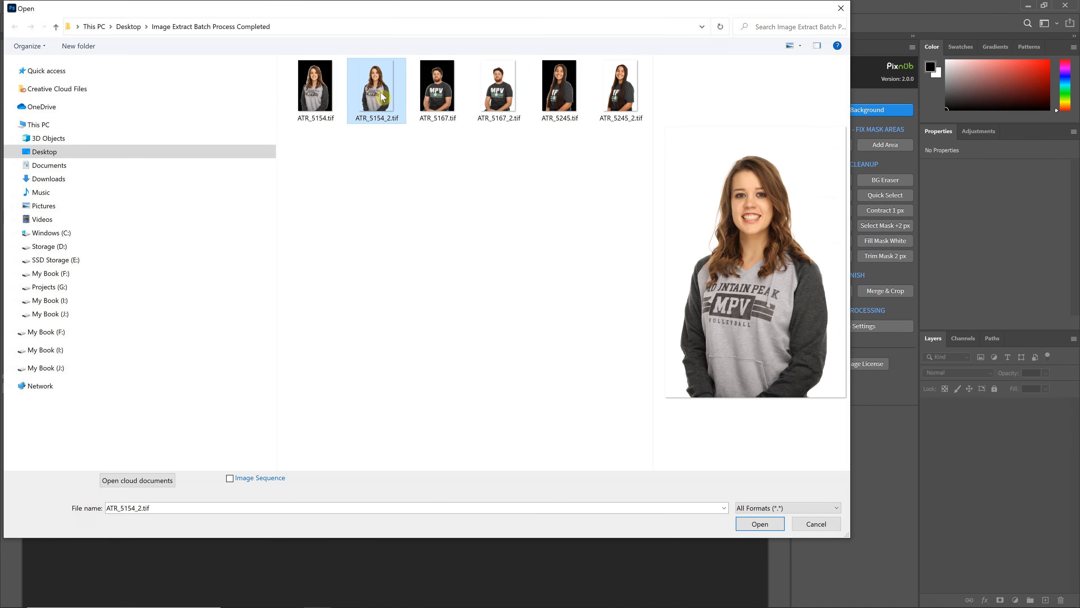
ctrl+click(437, 96)
ctrl+click(494, 102)
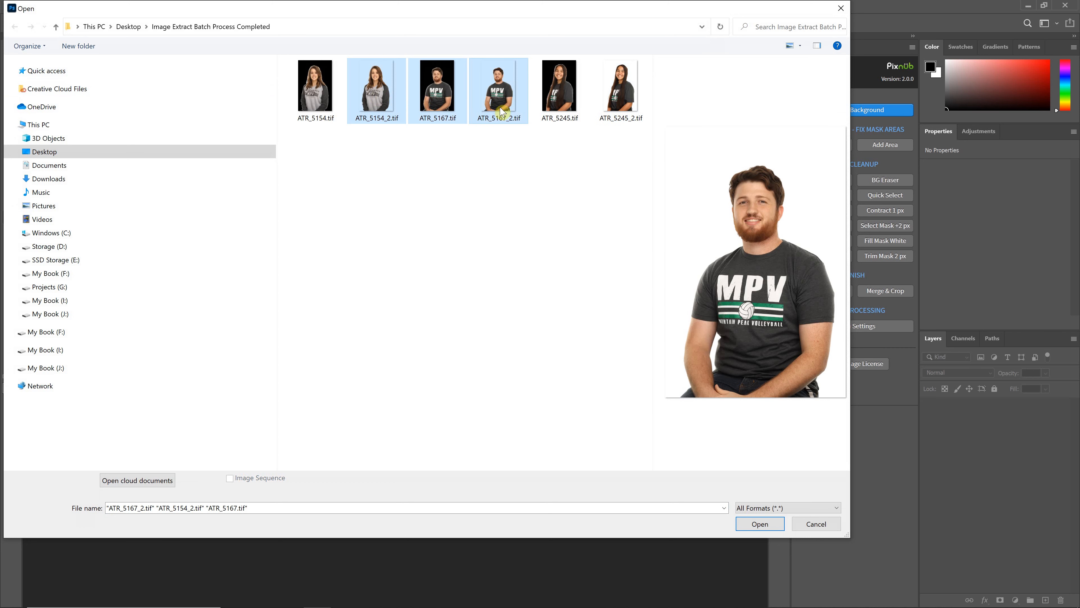
click(498, 112)
ctrl+click(363, 113)
ctrl+click(623, 104)
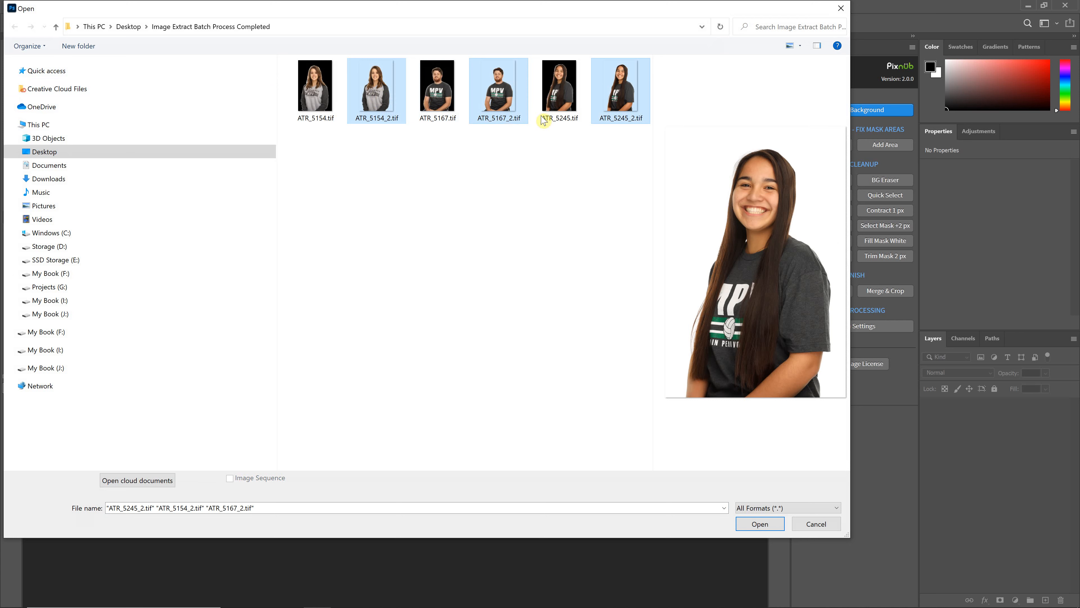
click(759, 524)
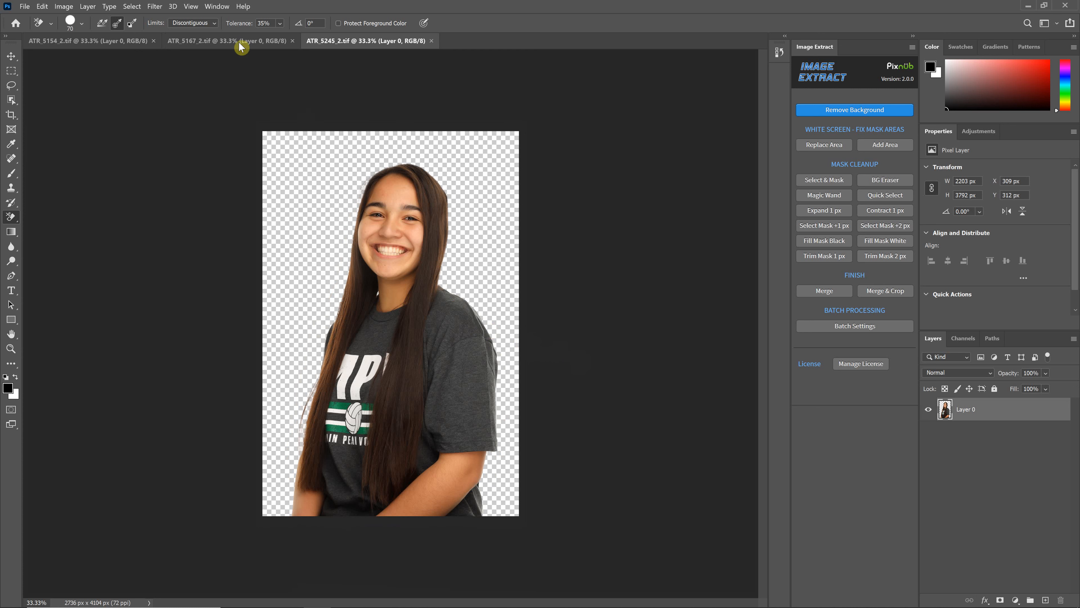
In ATR_5154_2.tif, add a solid color fill layer in blue #5b87a0 and place it beneath the portrait layer
click(232, 39)
click(124, 42)
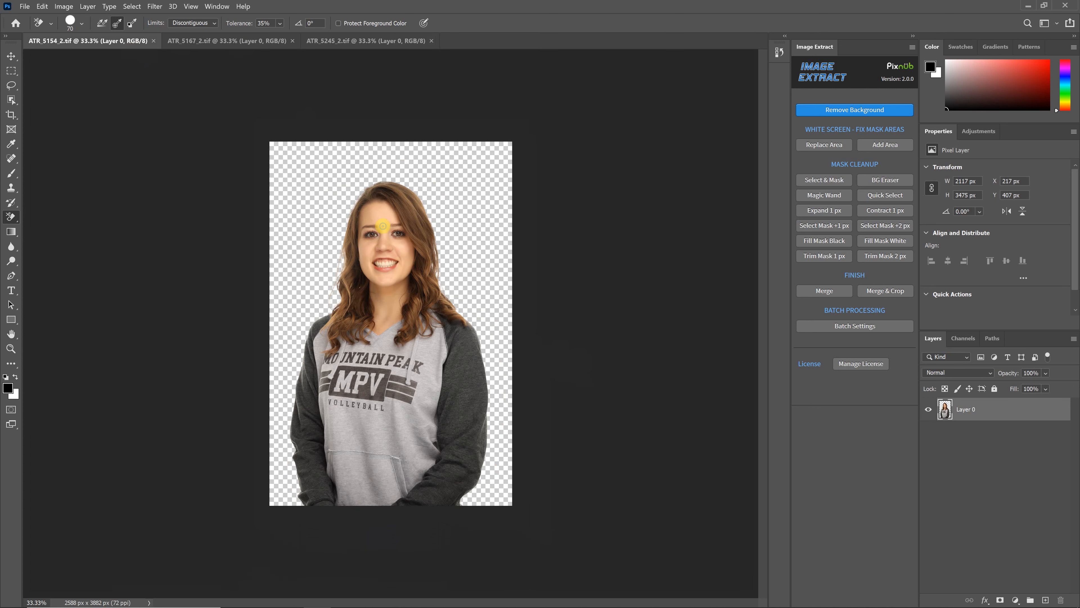
click(1015, 600)
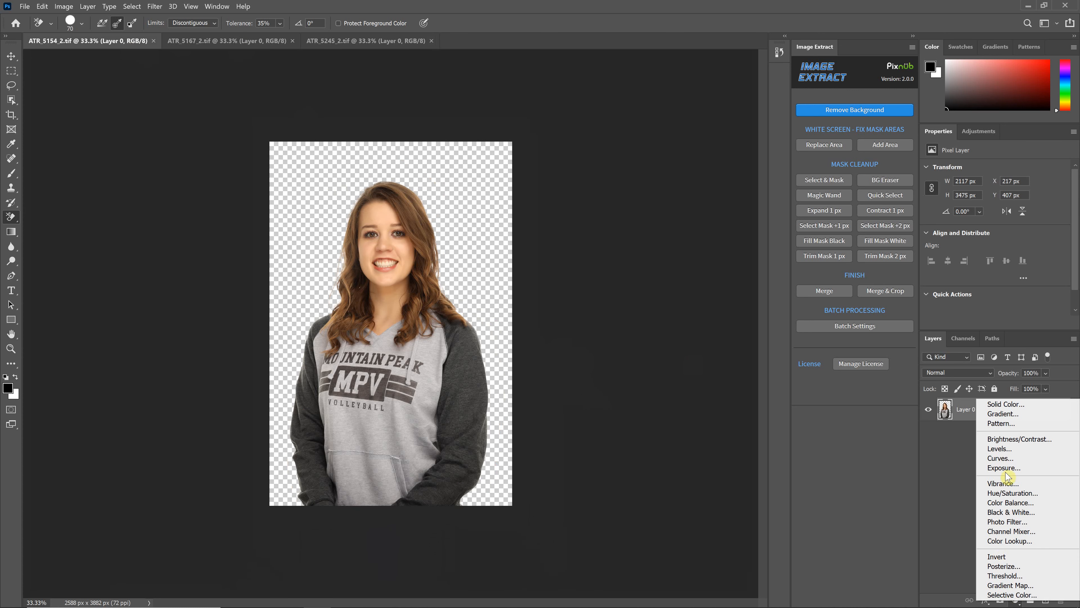
click(1006, 404)
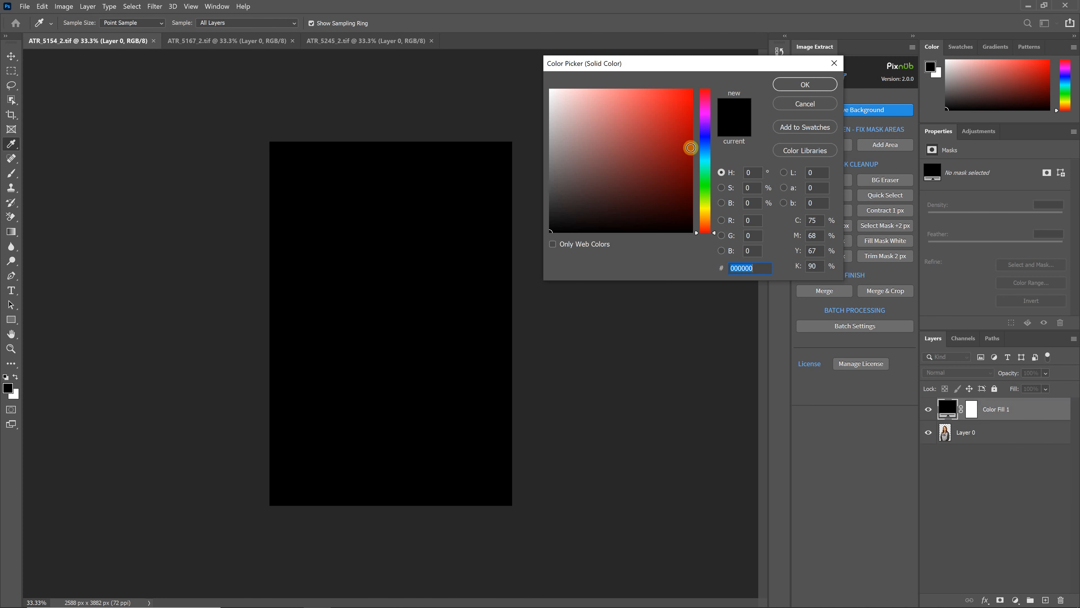
click(708, 152)
click(611, 142)
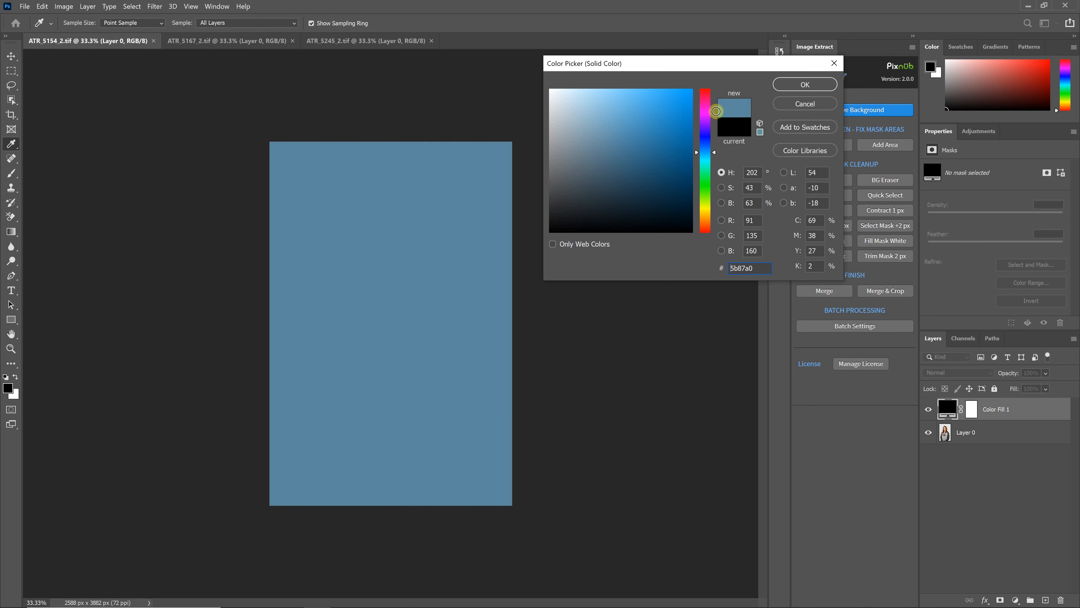
click(805, 84)
drag(995, 408, 1032, 441)
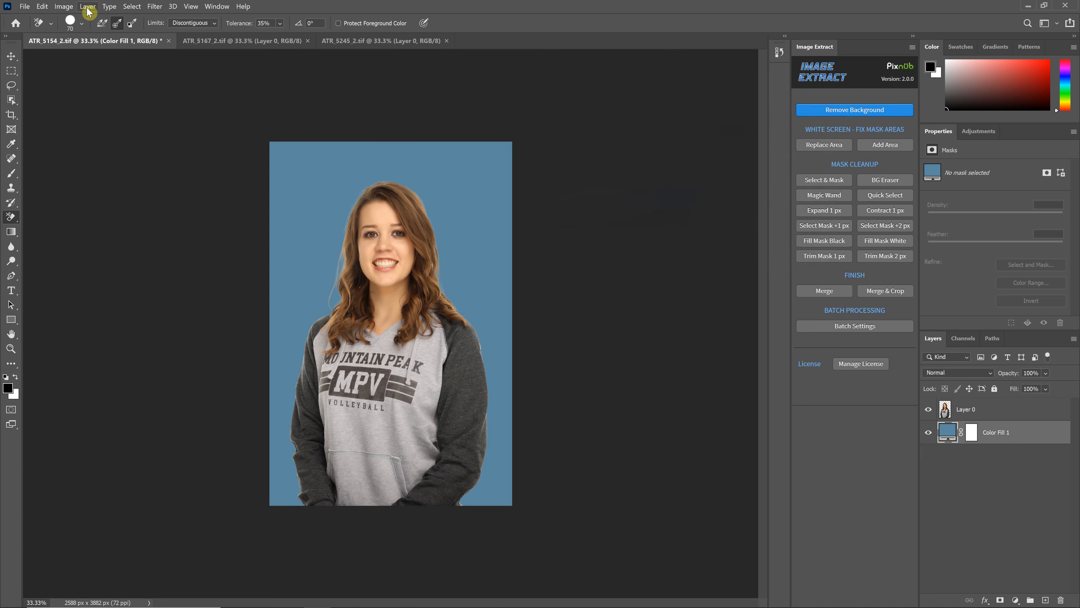
Close all three open TIF documents, discarding the changes
click(24, 6)
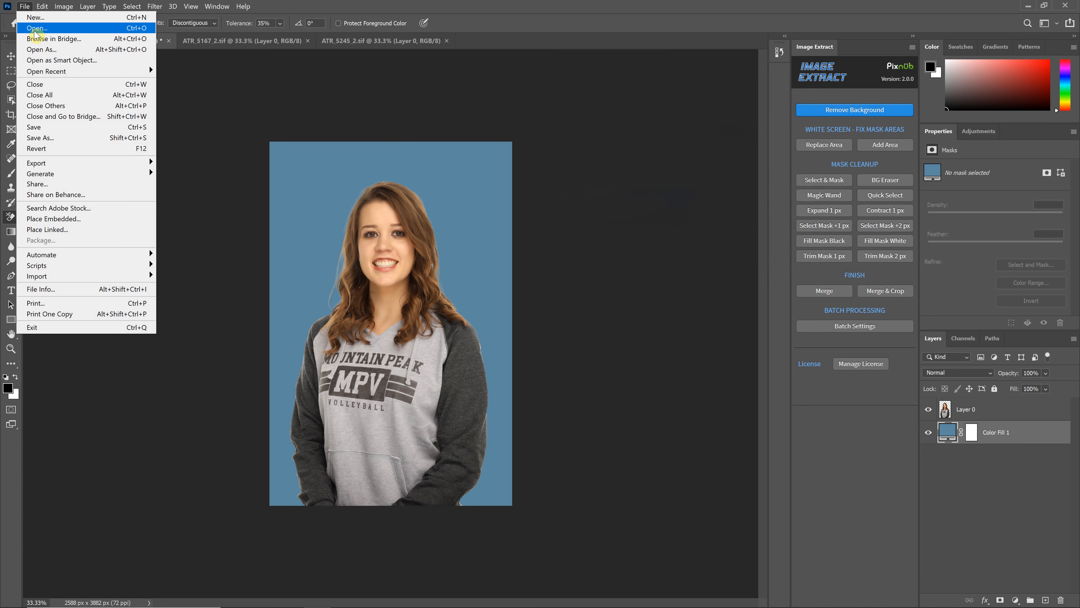
click(46, 95)
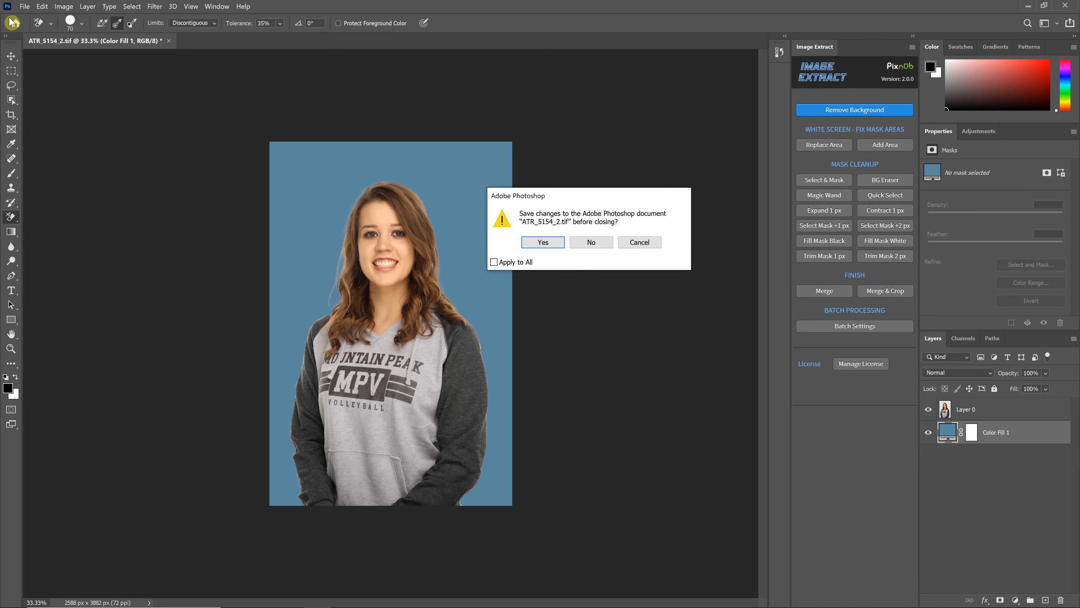
click(600, 242)
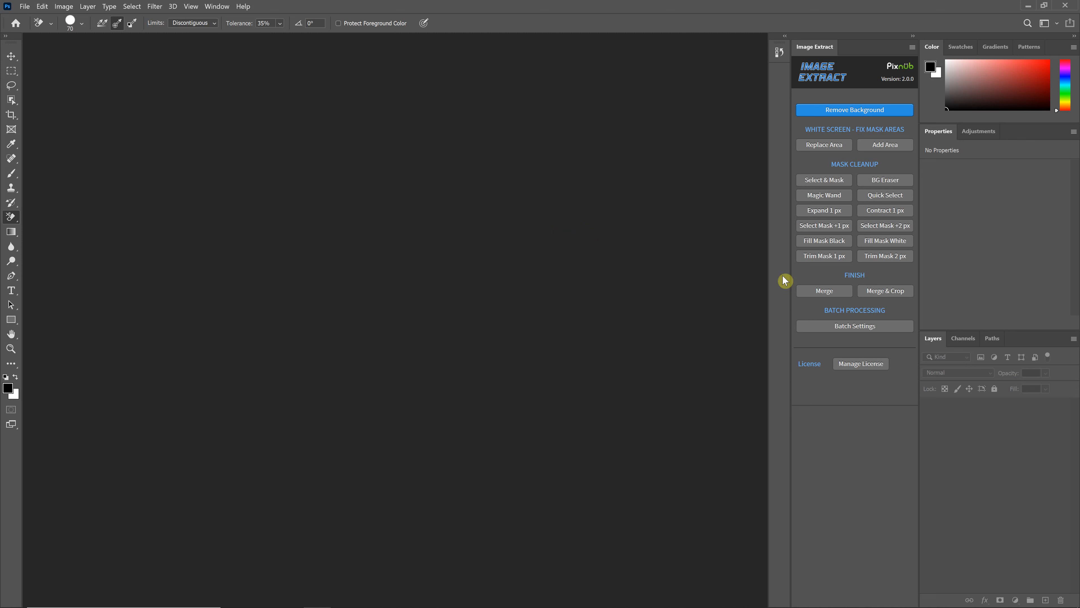
Set the batch mode to Extract Auto and the save type to PSD, and run the batch to completion
click(867, 321)
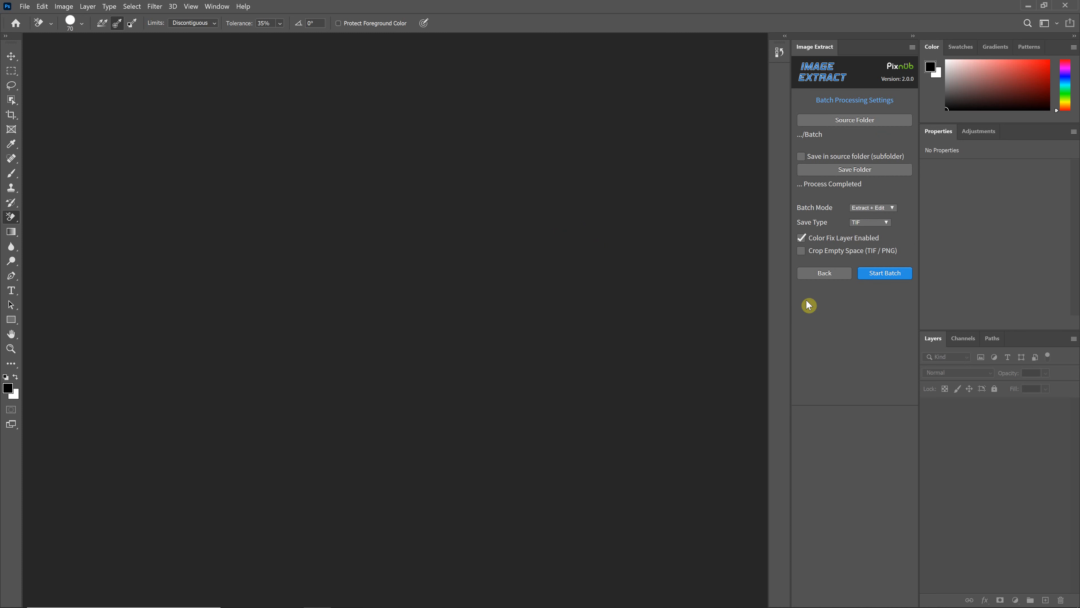
click(883, 209)
click(862, 226)
click(859, 220)
click(865, 258)
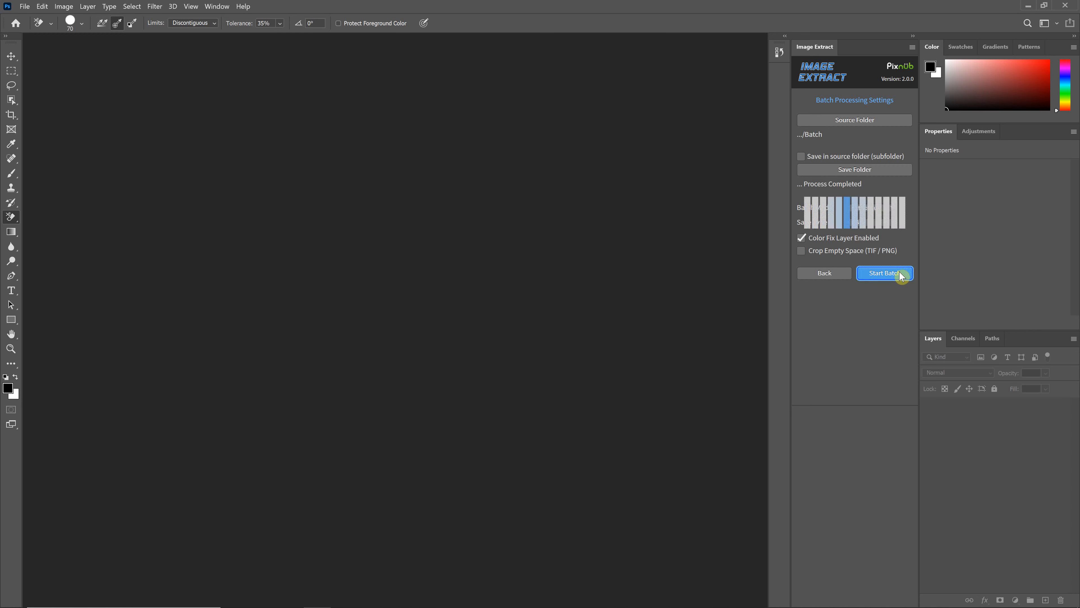
click(899, 272)
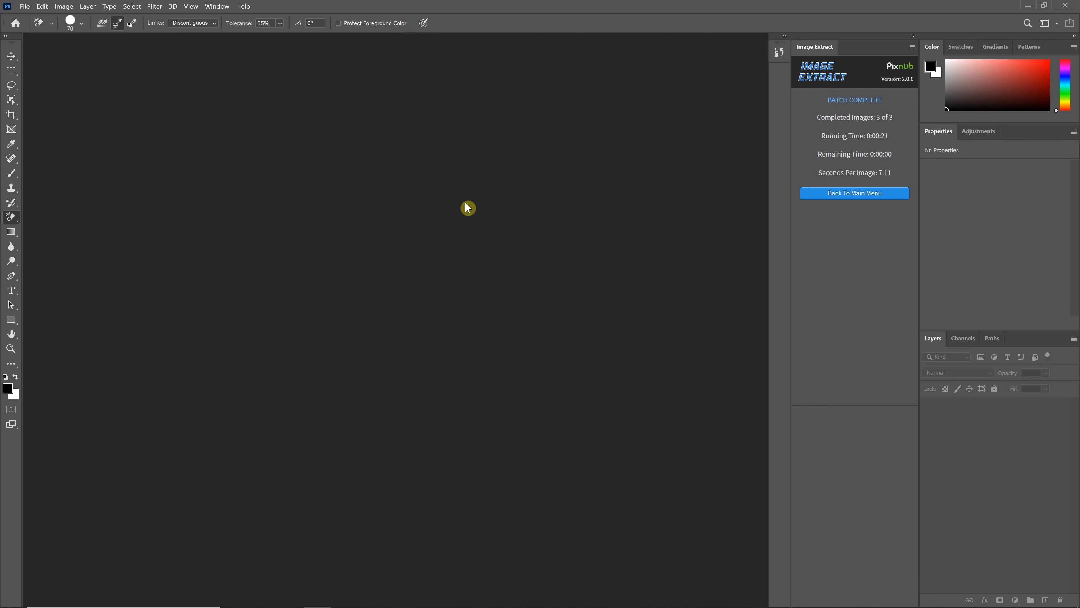
click(849, 193)
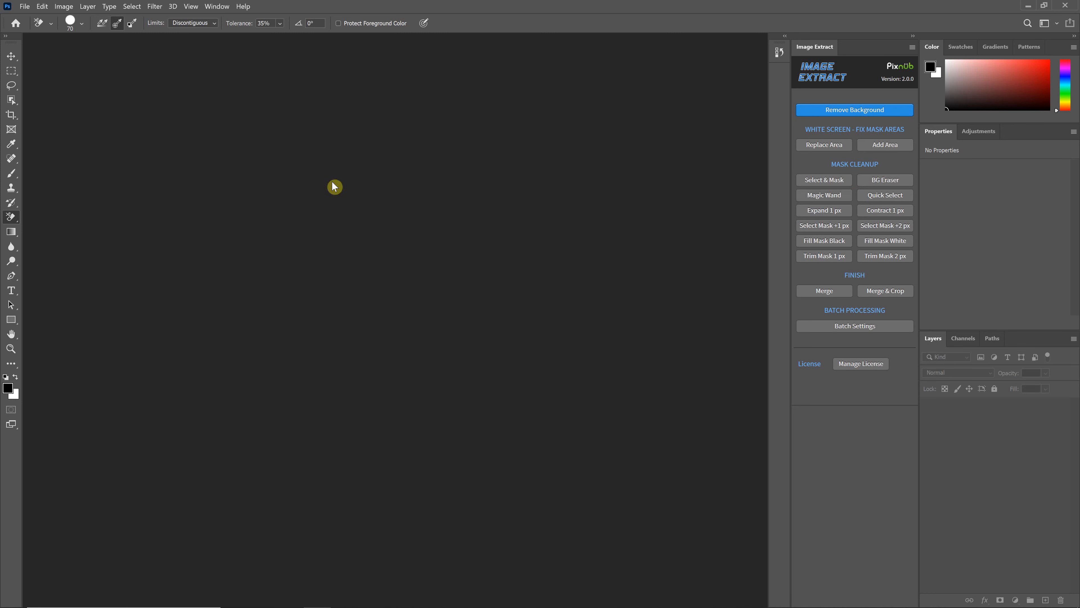
Open ATR_5154.psd, ATR_5167.psd and ATR_5245.psd from the Image Extract Batch Process Completed folder
click(24, 6)
click(33, 31)
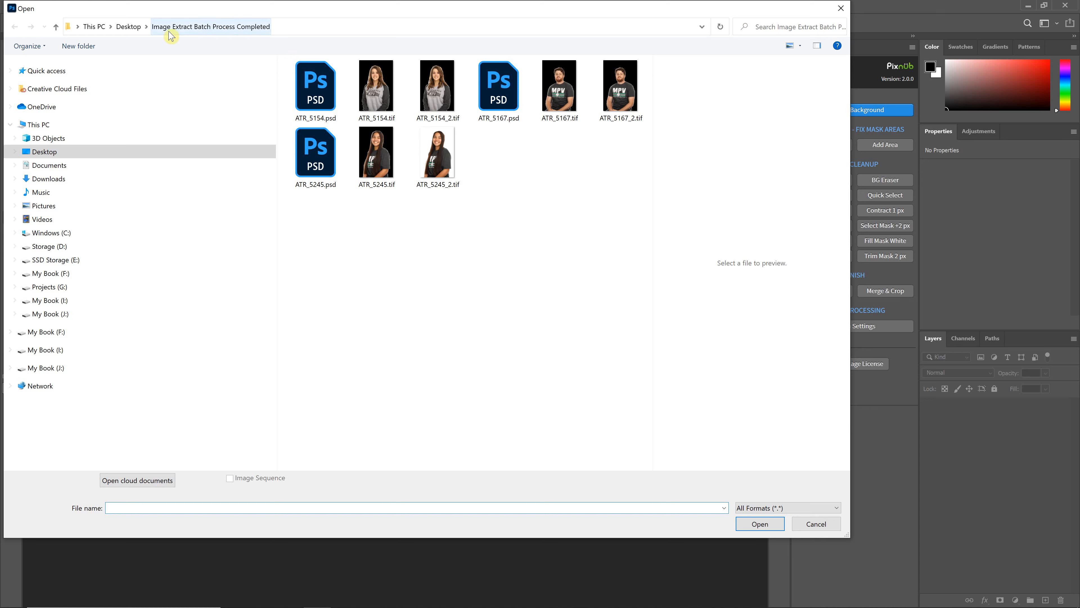
click(311, 83)
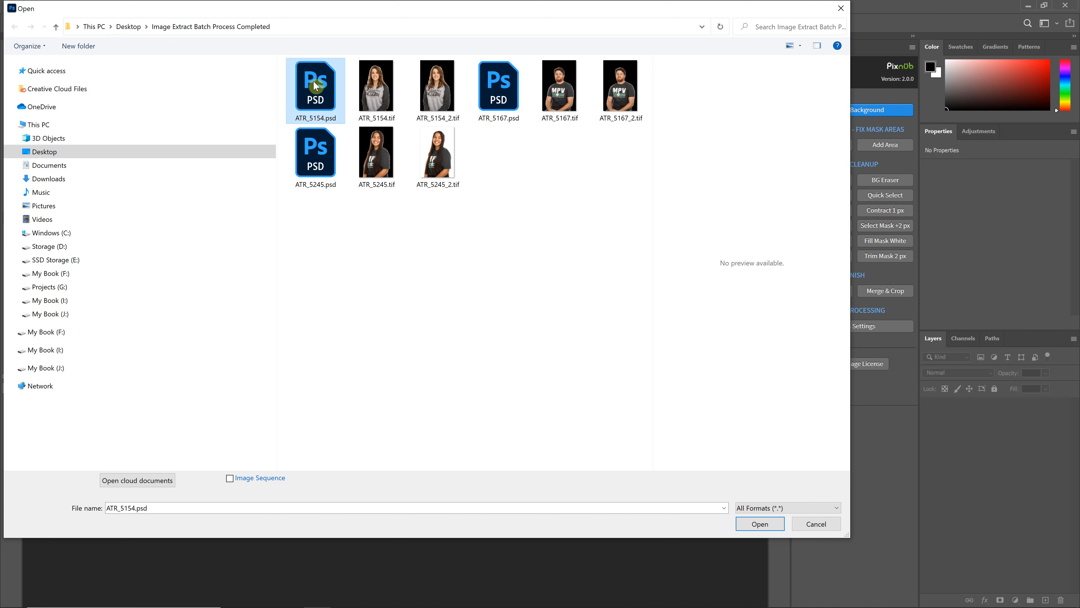
ctrl+click(316, 148)
ctrl+click(506, 76)
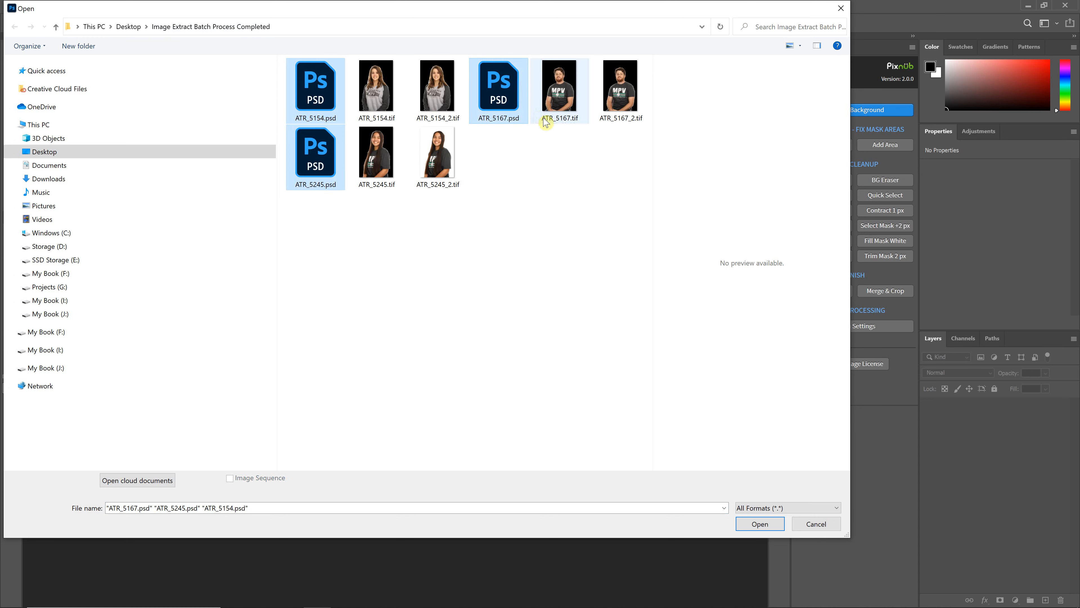
click(767, 528)
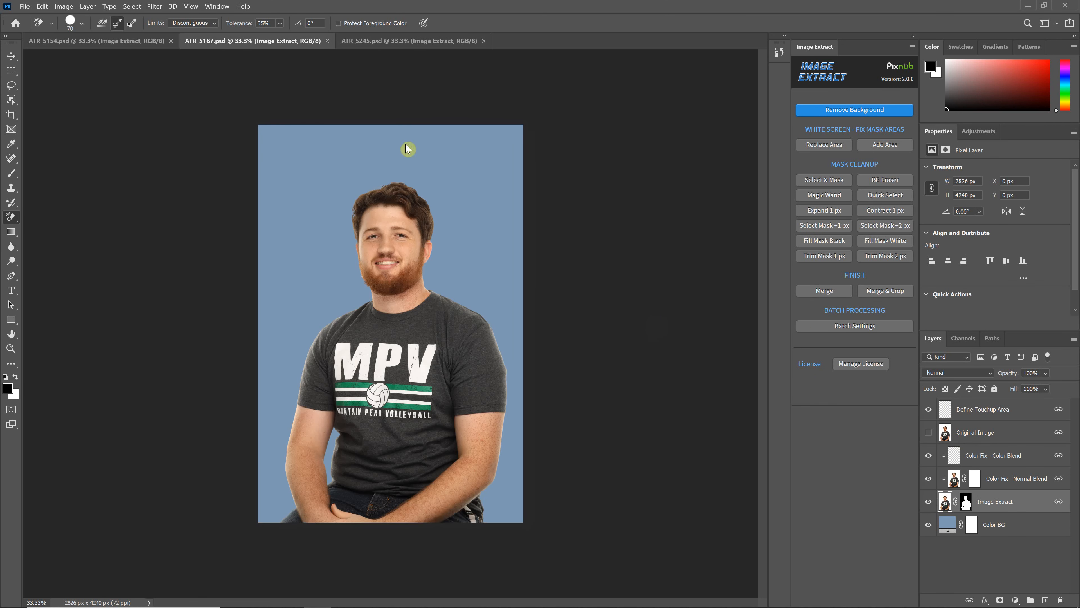
View the layered ATR_5154.psd document, and close all the open PSD files
click(146, 43)
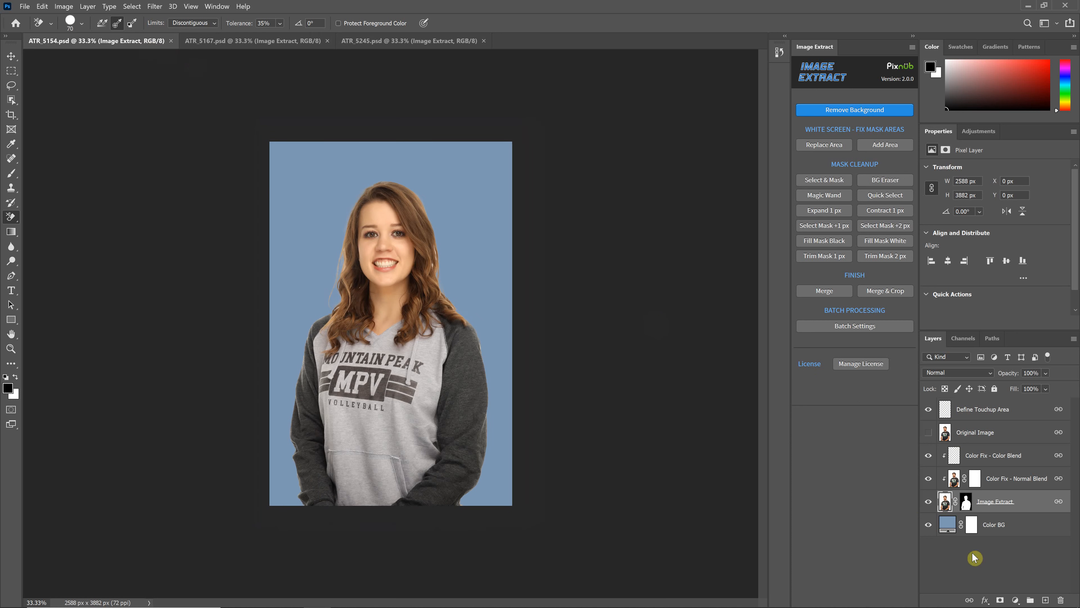
click(24, 7)
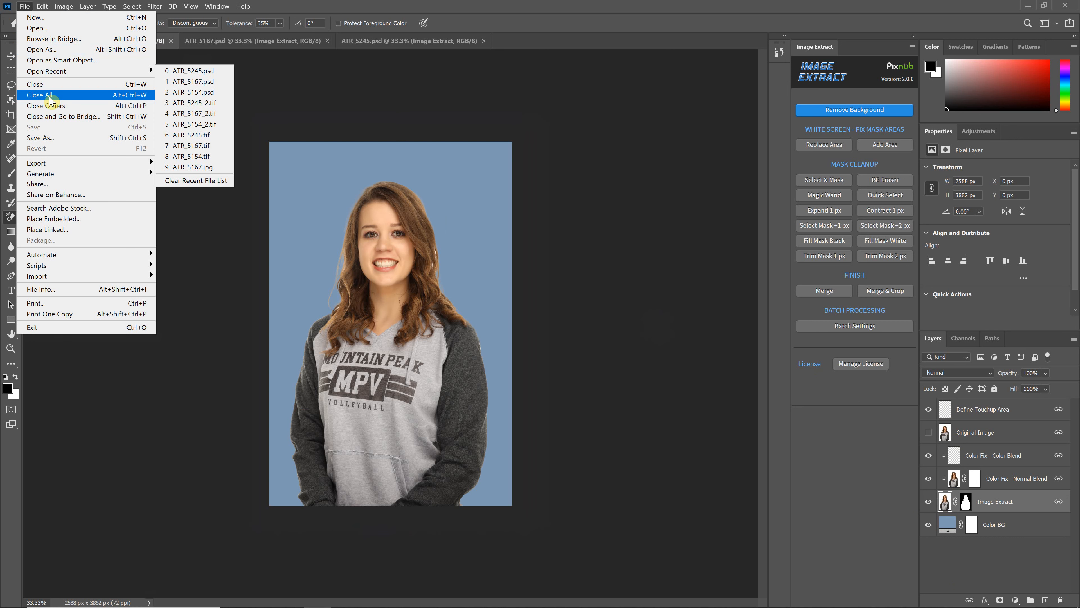
click(39, 94)
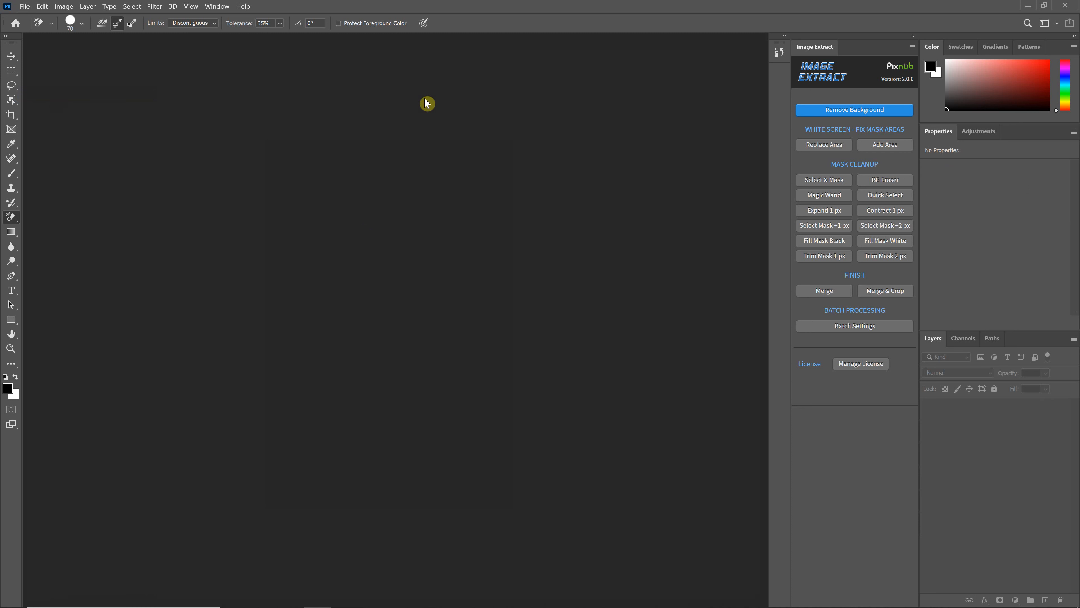
Set the batch source folder to Image Extract Batch Process Completed and enable saving in a subfolder of the source folder
click(849, 330)
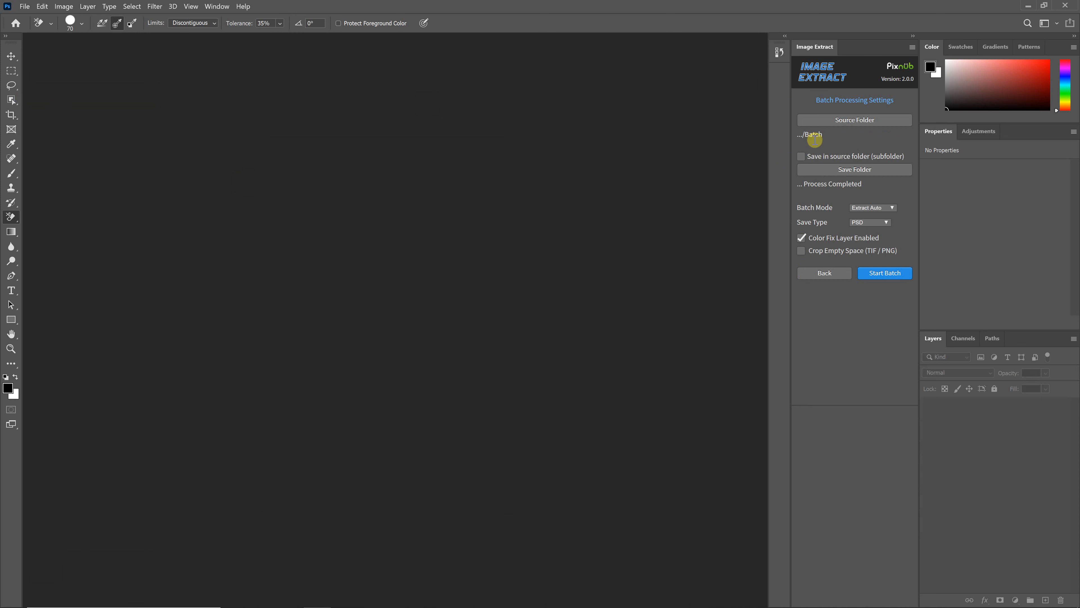
click(855, 121)
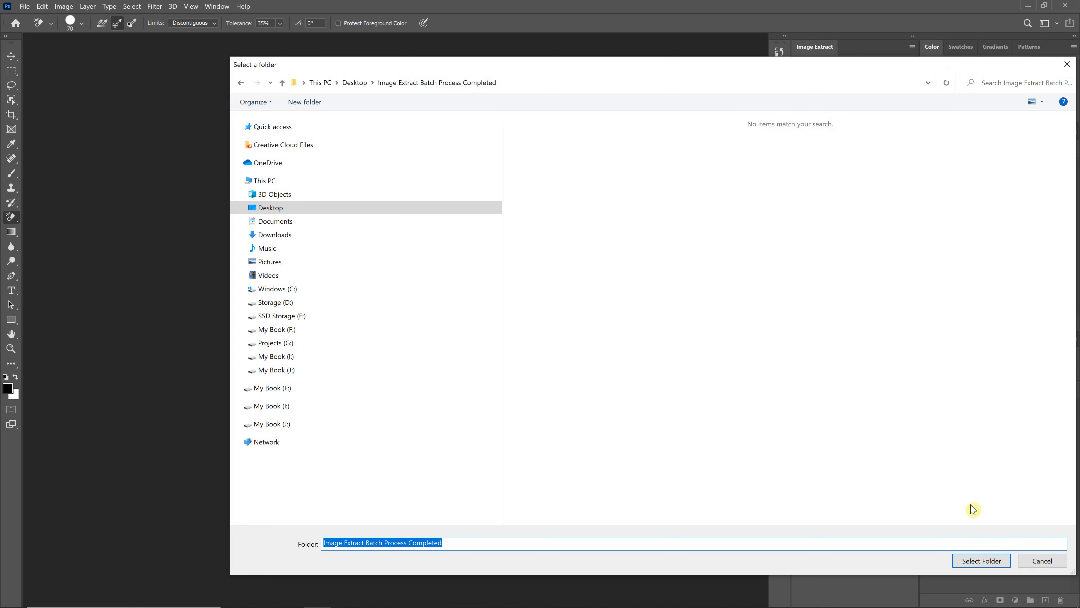
click(981, 561)
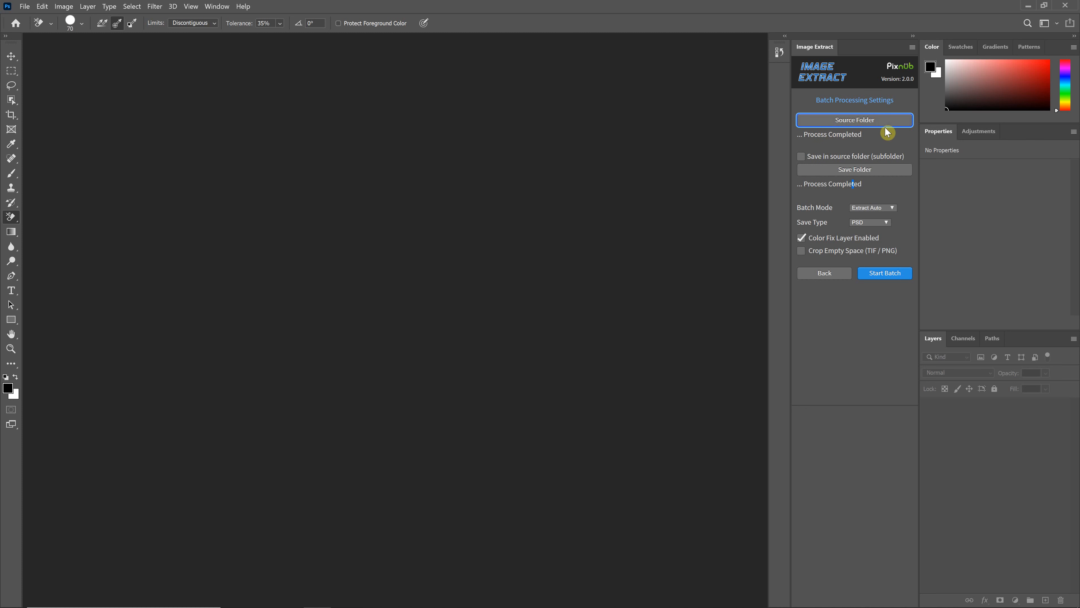
click(800, 156)
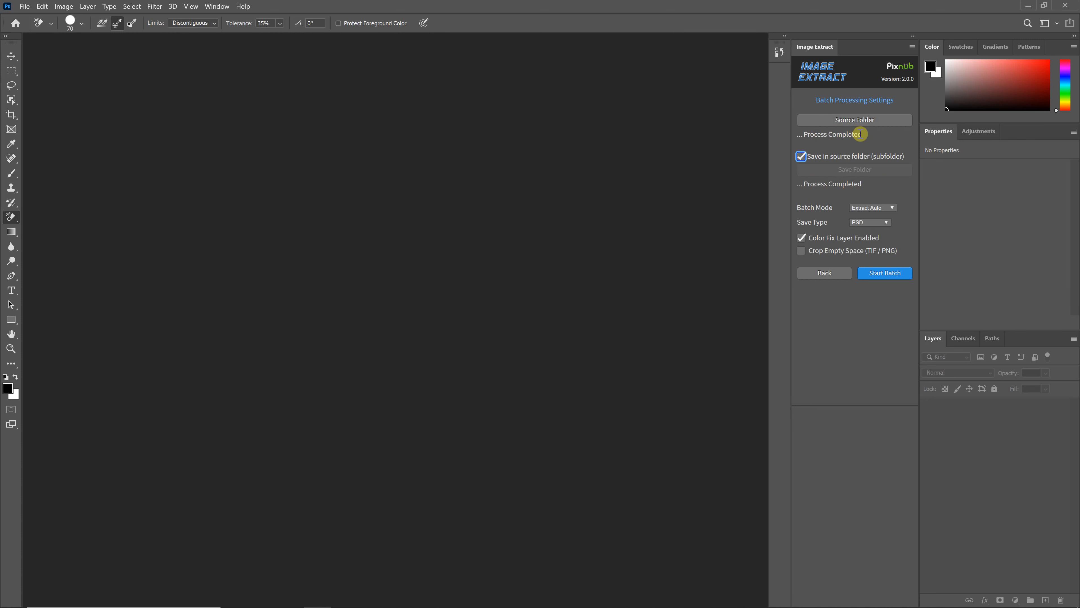
Set the batch mode to Edit PSD Files and the save type to TIF, and start the batch
click(872, 206)
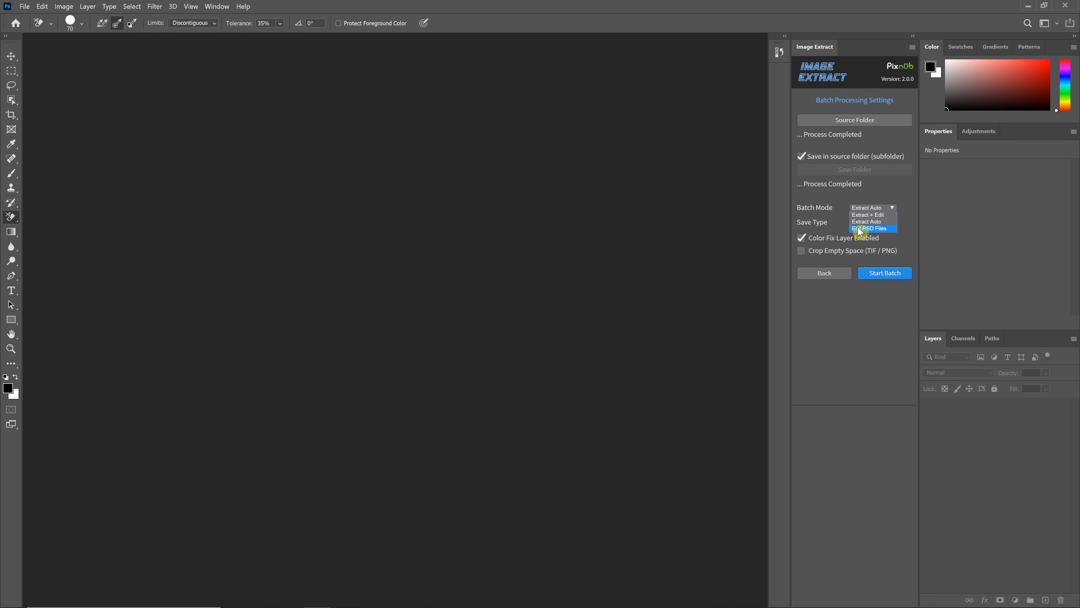
click(869, 229)
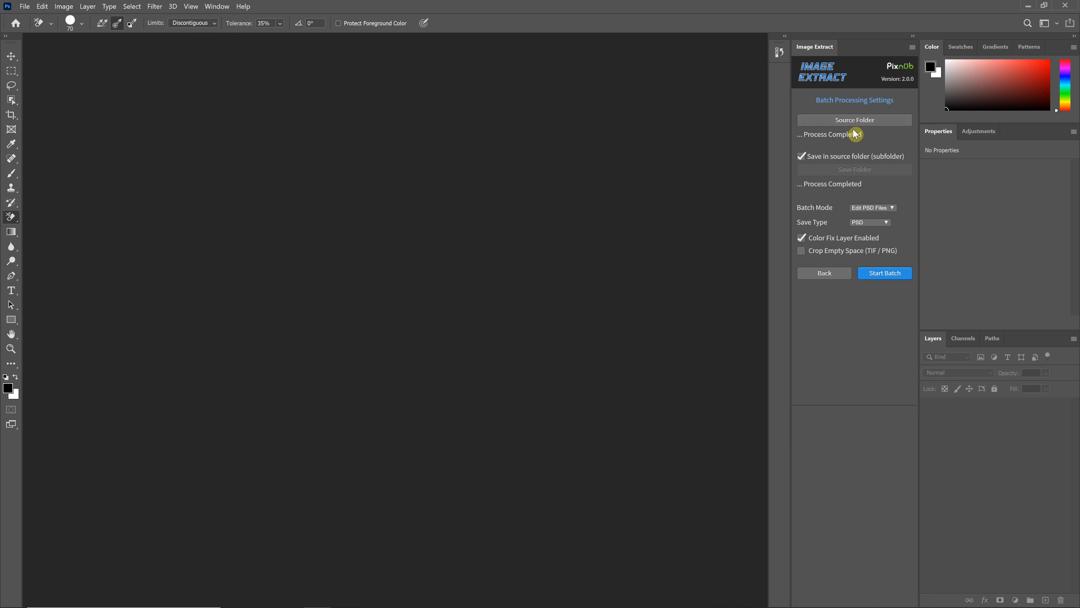
click(868, 223)
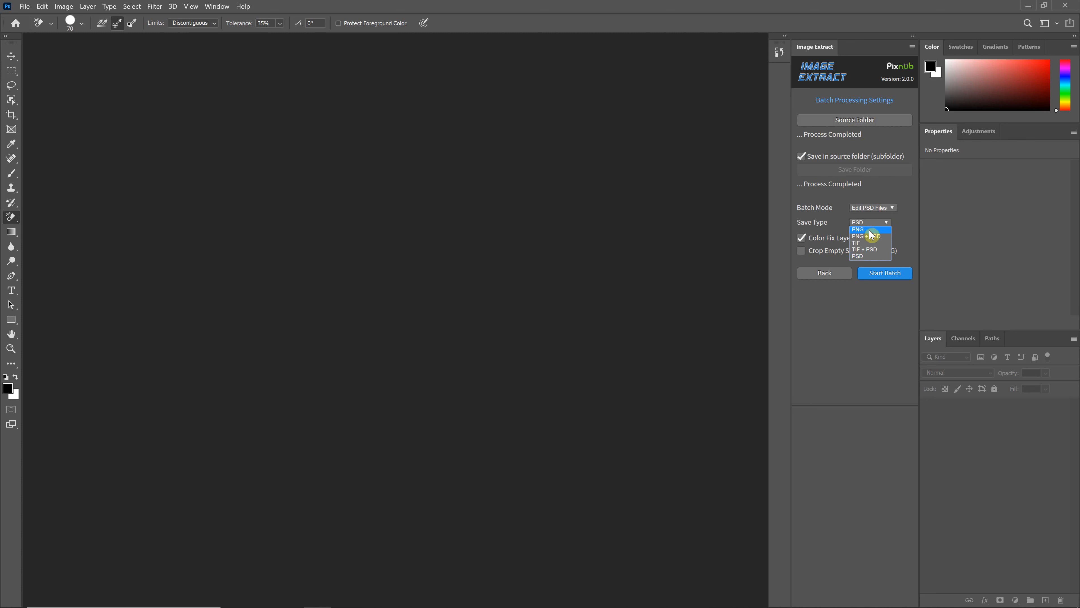
click(863, 243)
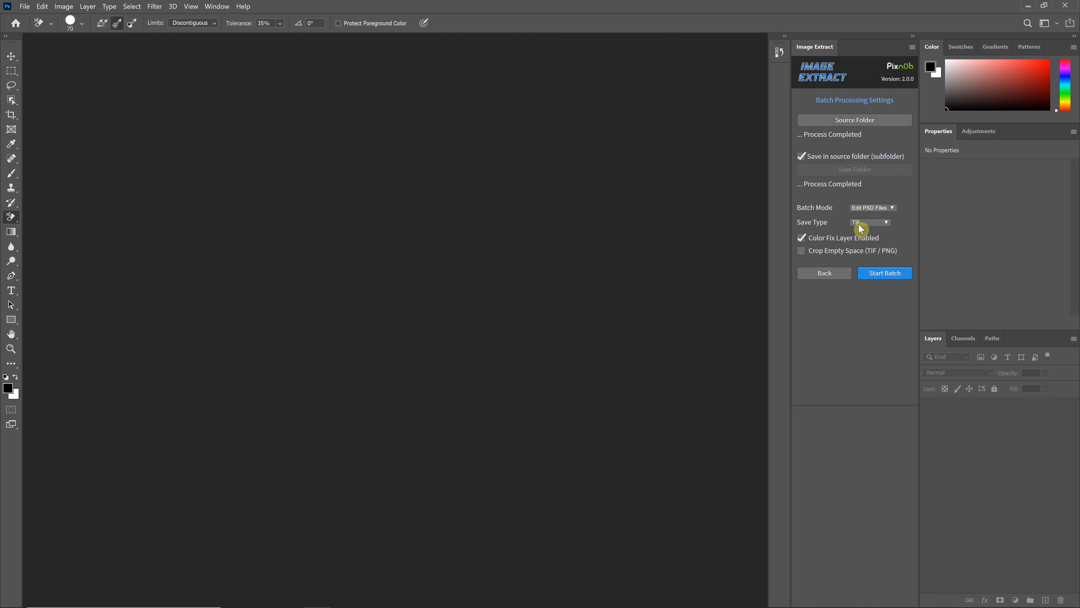
click(880, 274)
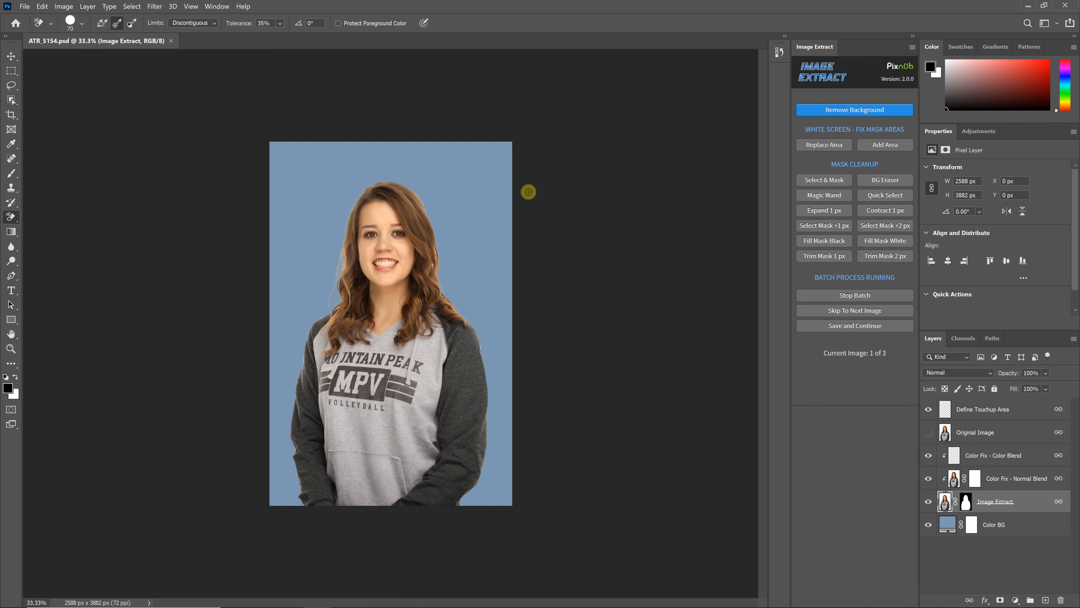
Refine the loose hair edge of ATR_5154.psd in Select & Mask using the On Layers view, and save it to continue the batch
key(ctrl+plus)
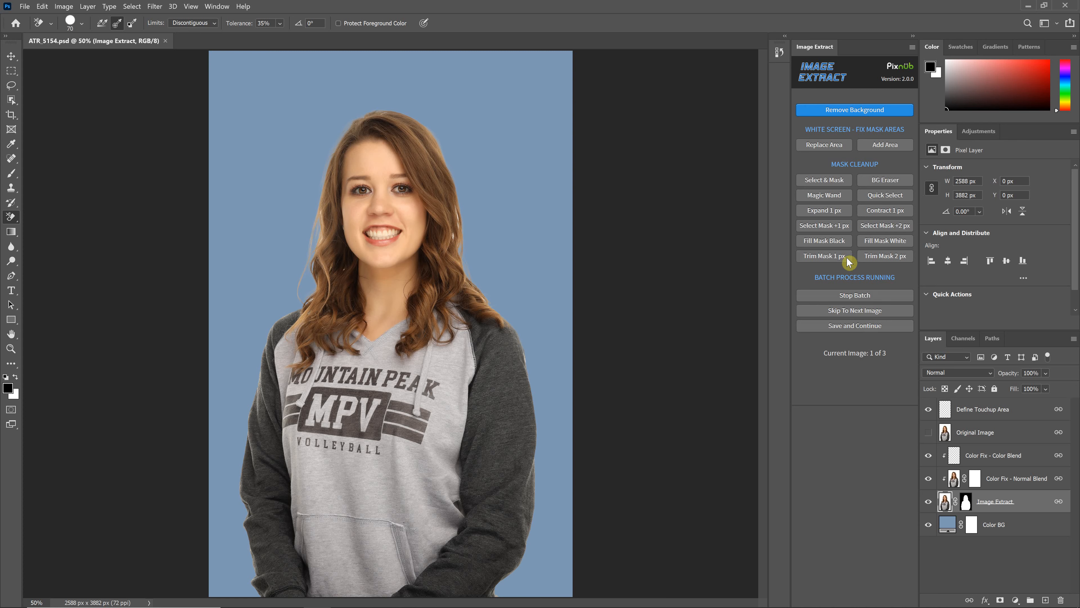
click(834, 181)
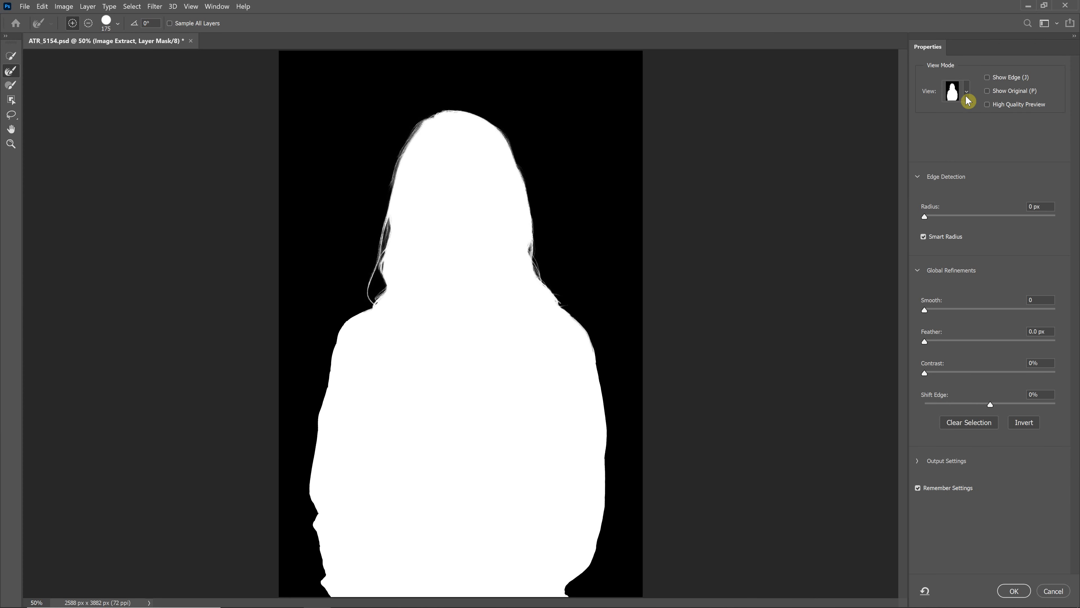
click(954, 91)
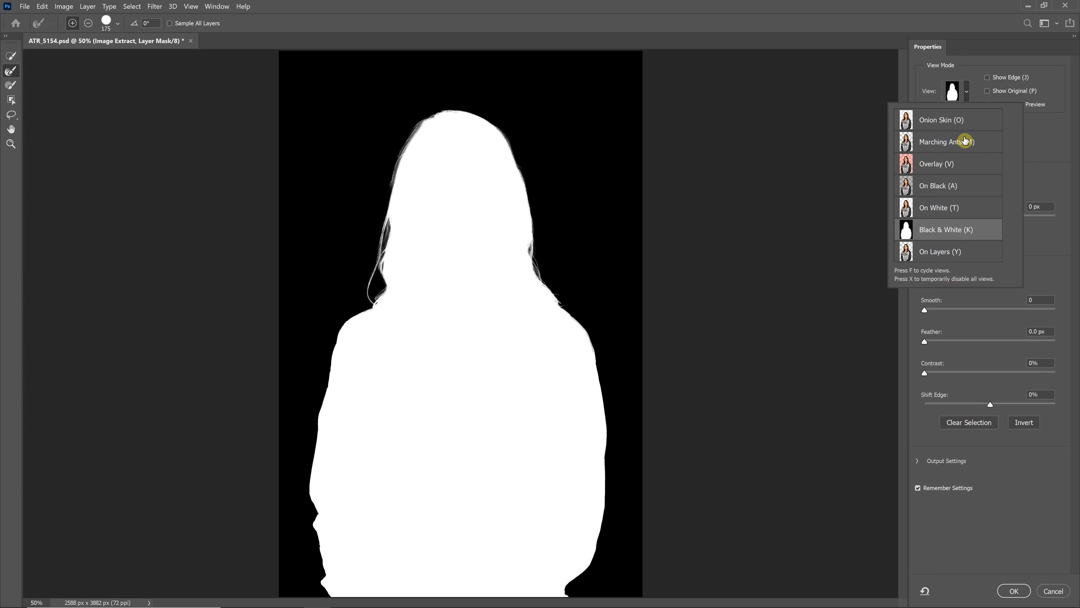
click(938, 254)
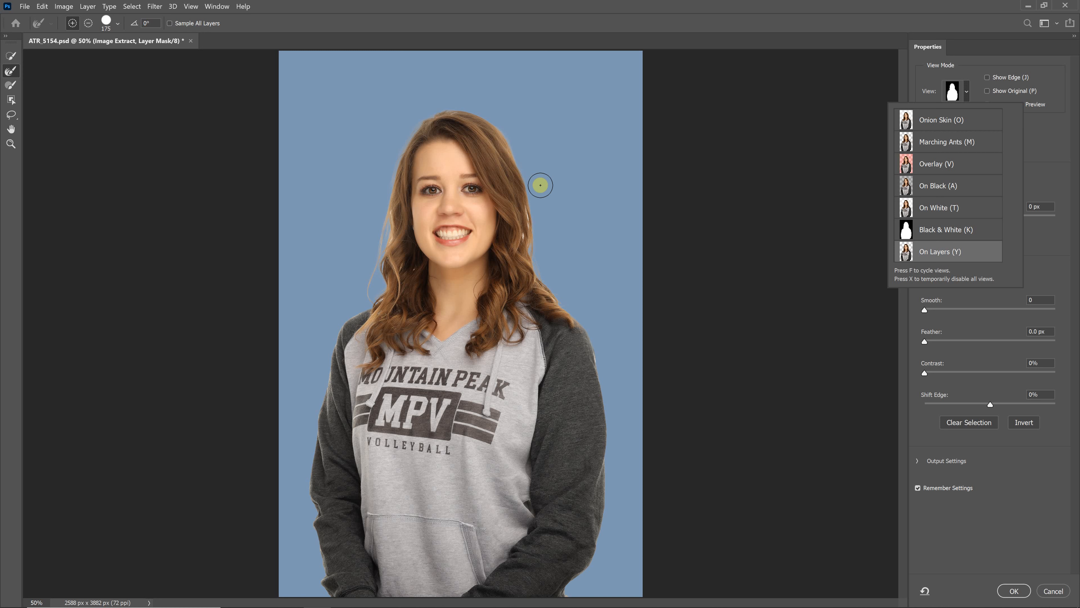
drag(382, 209, 373, 294)
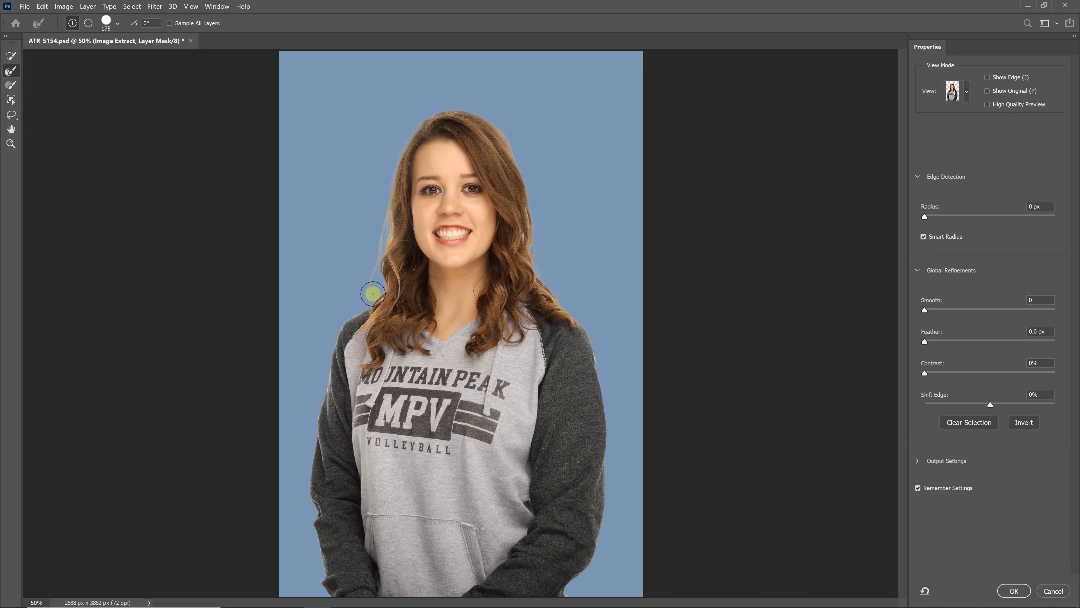
click(1014, 591)
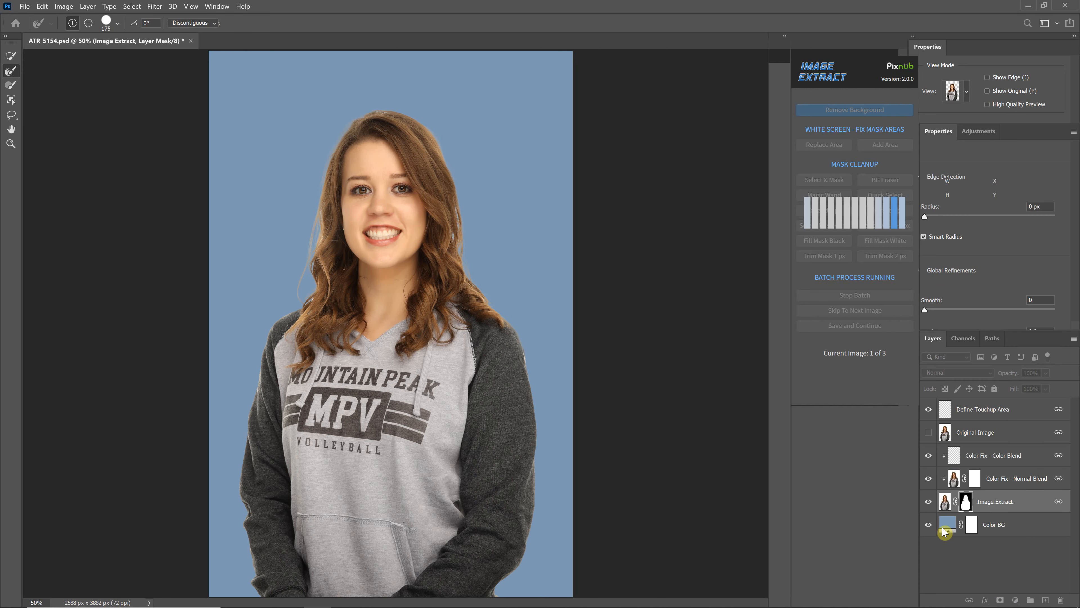
click(870, 330)
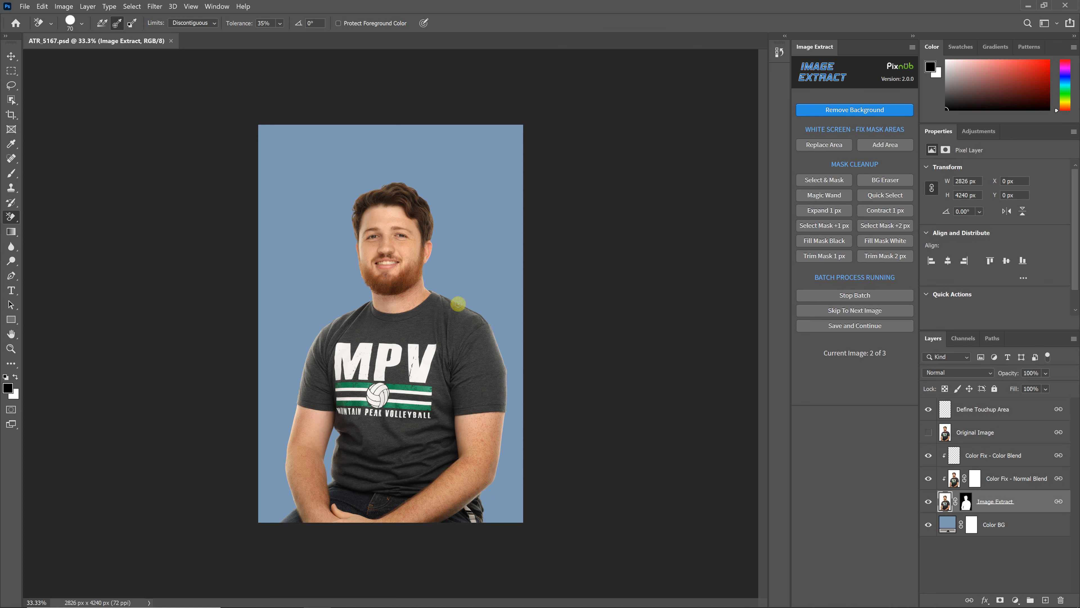
Save ATR_5167.psd without edits, and erase the white patch between the hair and neck in ATR_5245.psd with the Background Eraser
click(871, 325)
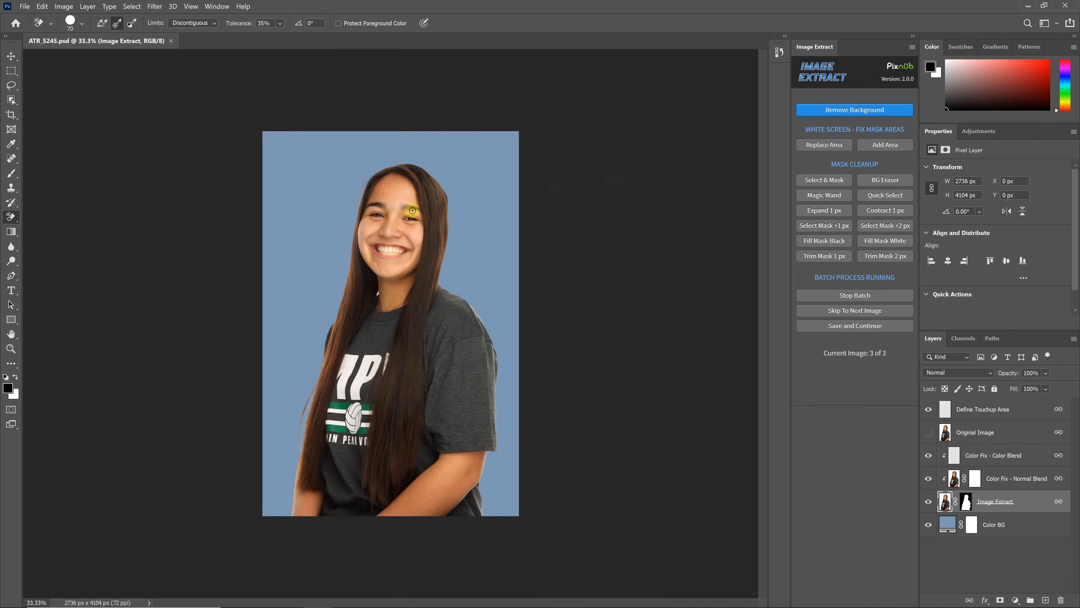
key(ctrl+1)
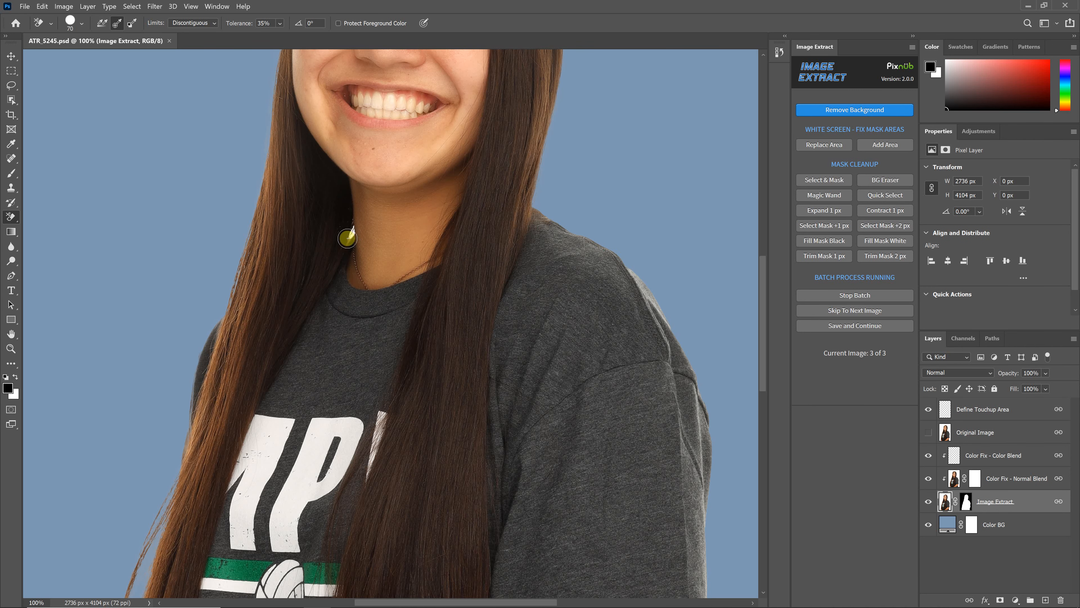
key(ctrl+plus)
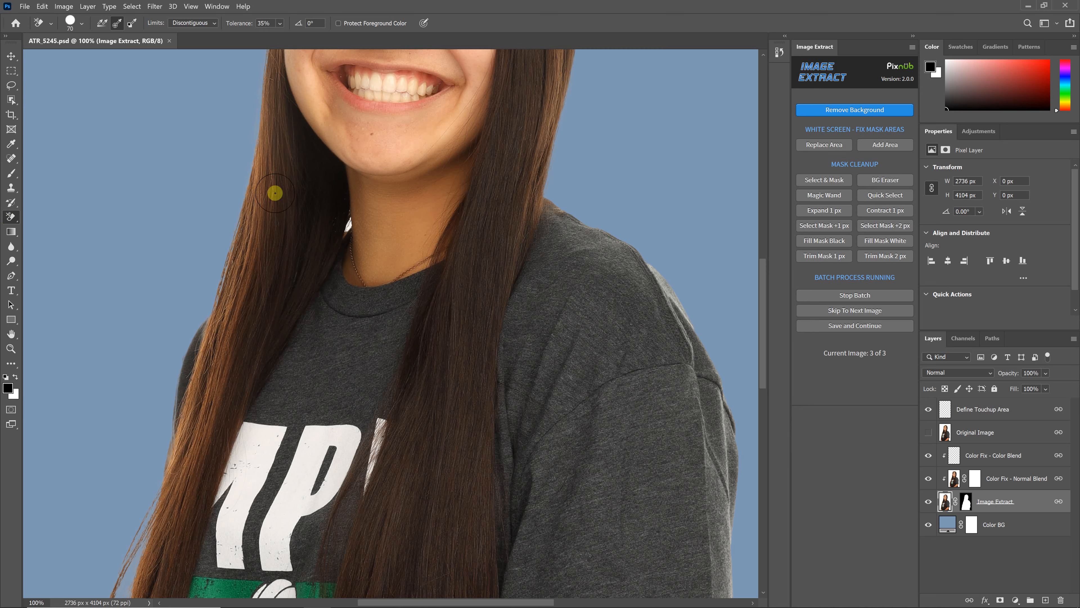
key(ctrl+plus)
drag(313, 209, 313, 194)
key(ctrl+minus)
key(ctrl+0)
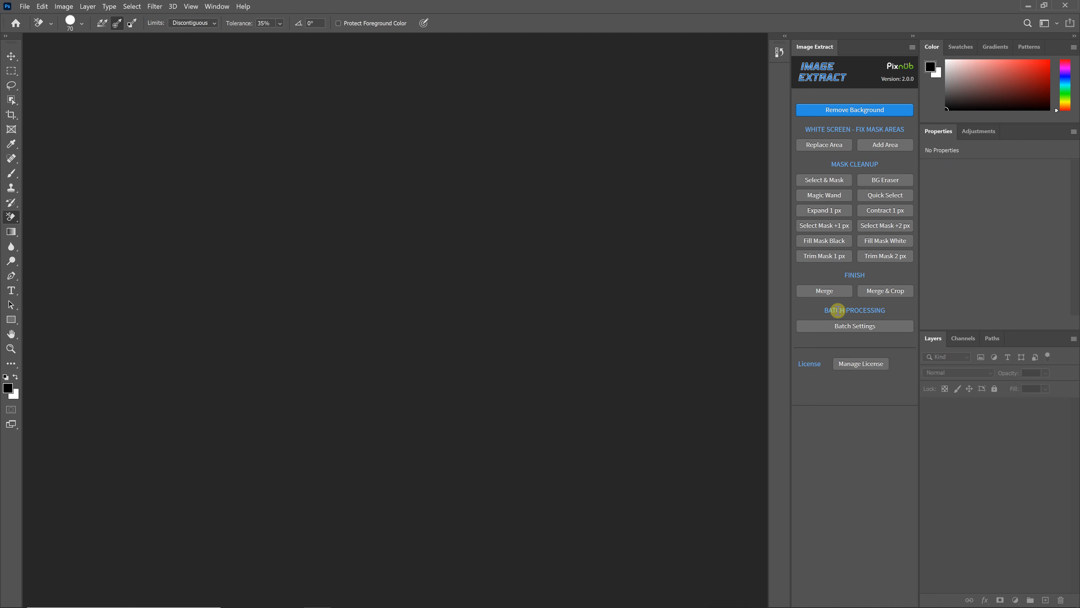
Open the batch settings and set the batch mode to Extract Auto with the save type PSD
click(854, 325)
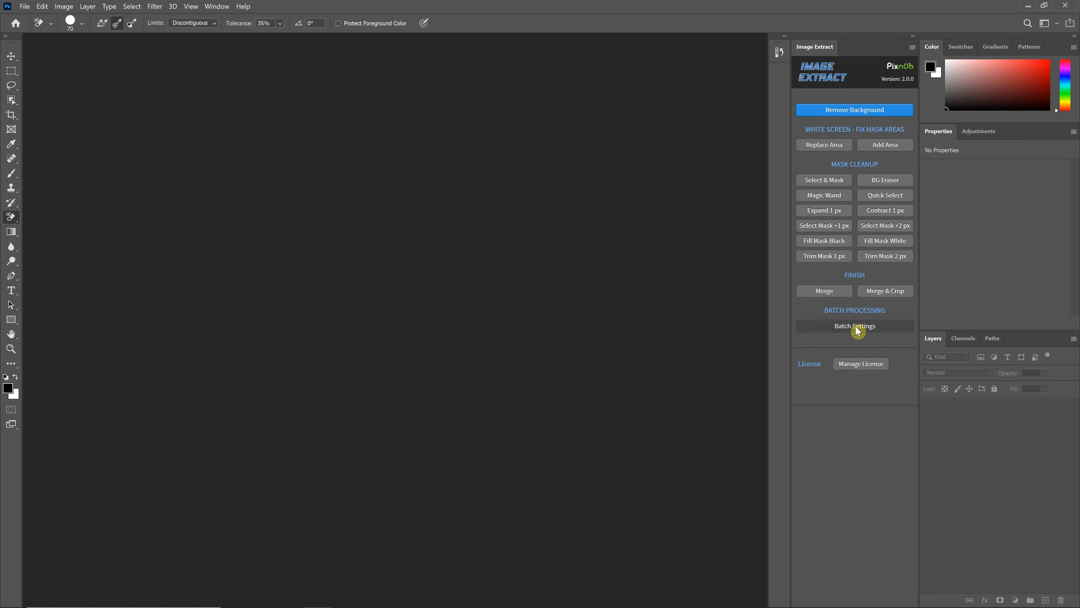
click(892, 208)
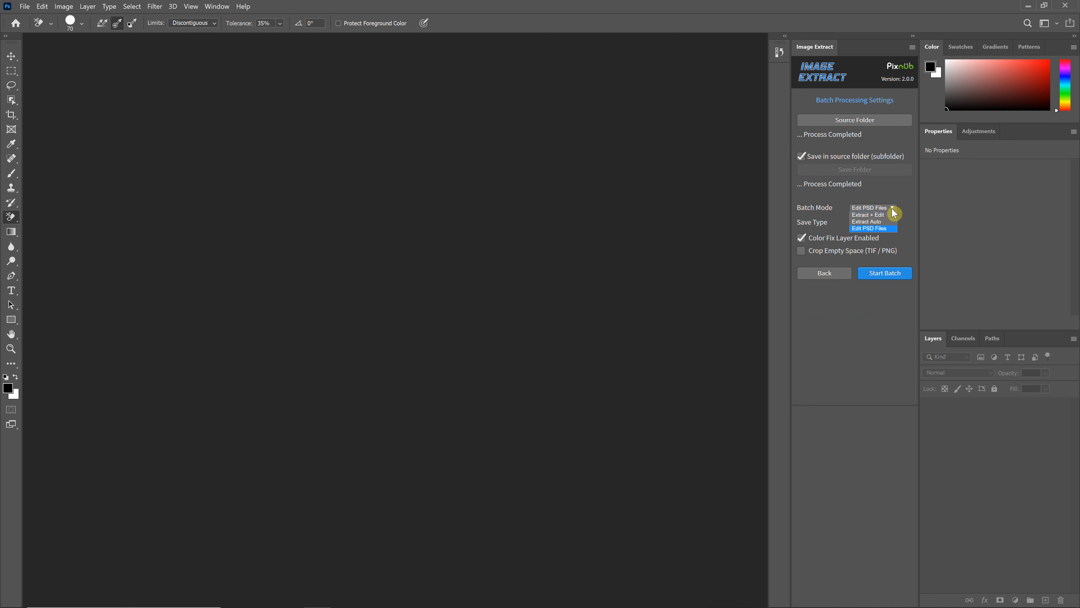
click(883, 221)
click(875, 222)
click(867, 257)
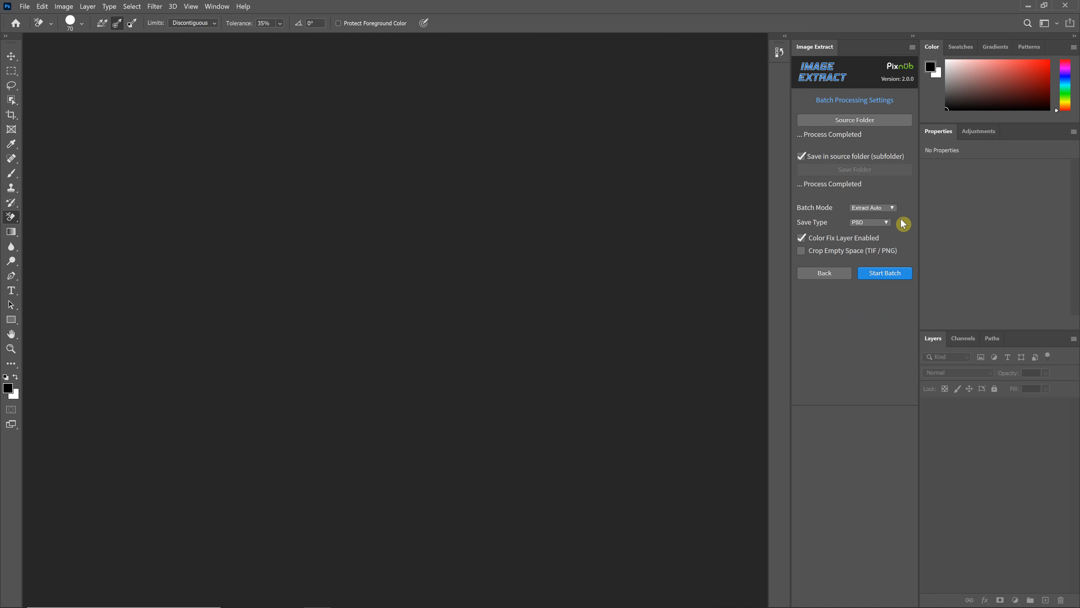
click(888, 223)
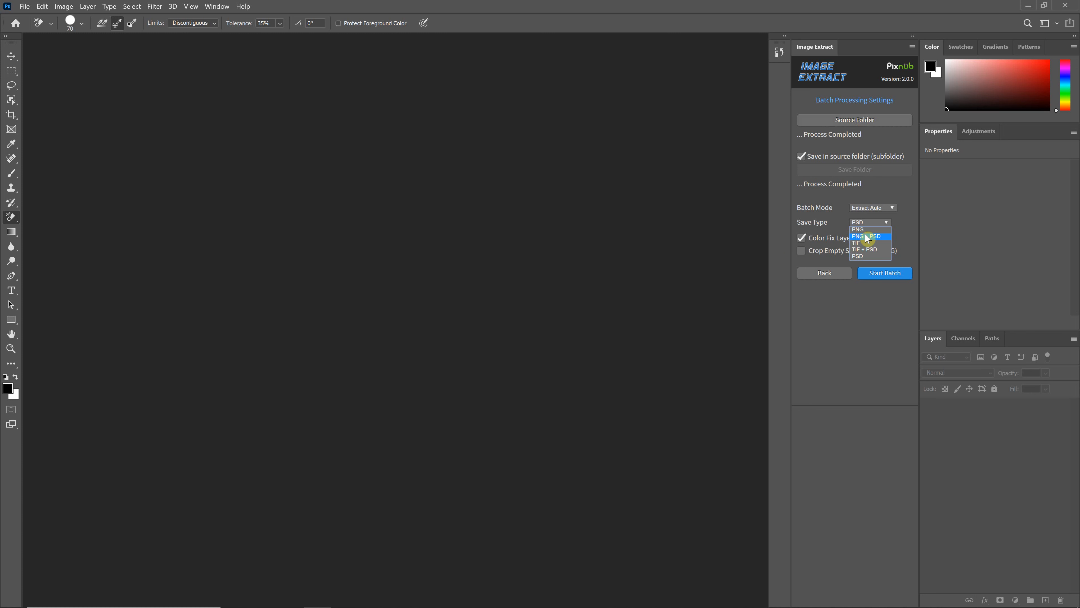
Return the batch mode to Edit PSD Files and set the save type to TIF
click(870, 208)
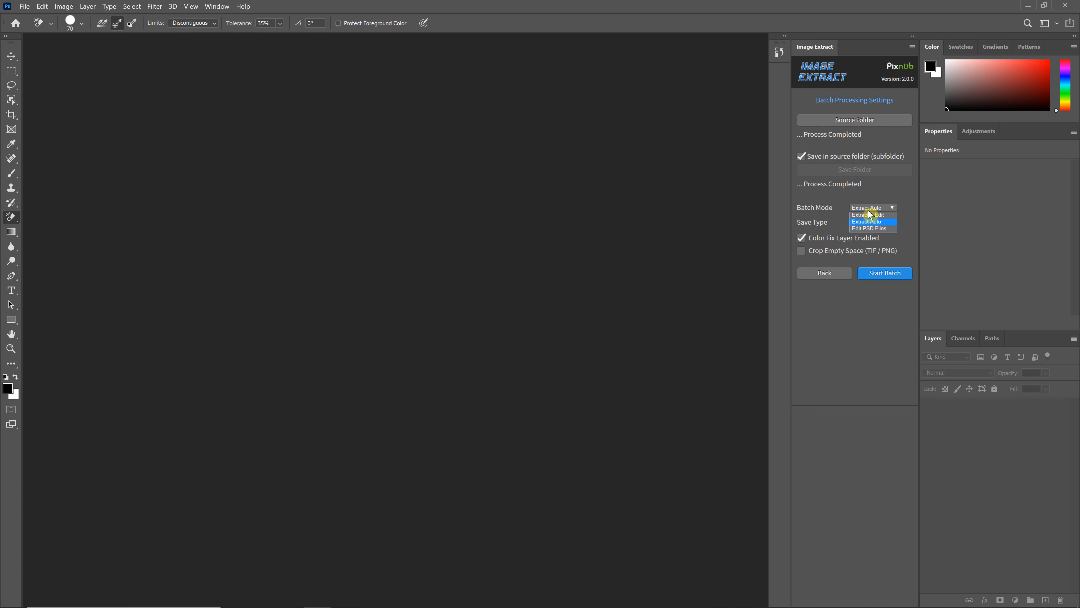
click(871, 228)
click(872, 223)
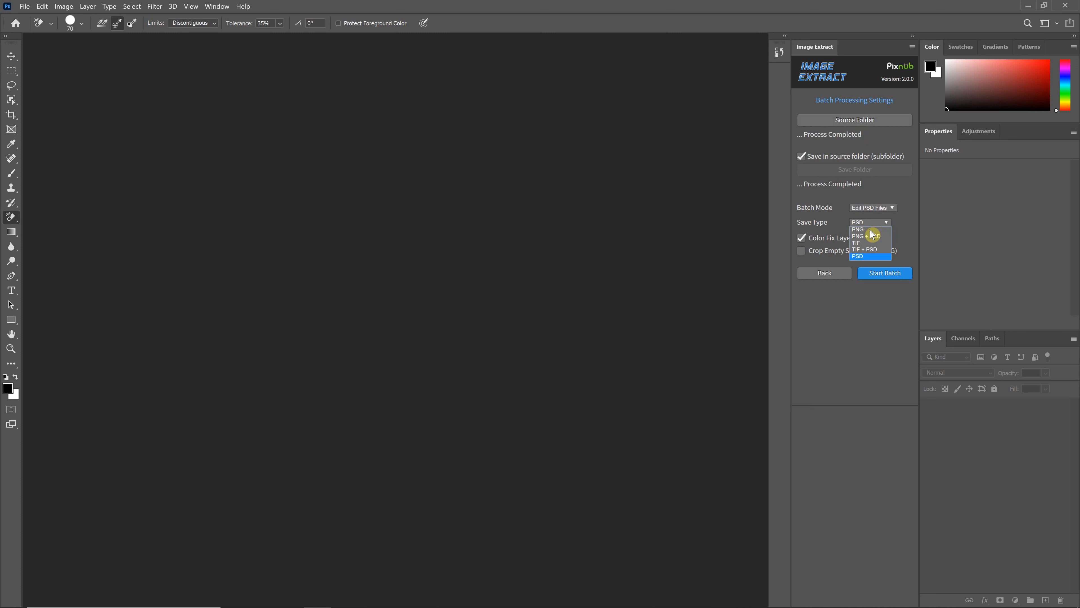
click(859, 221)
click(896, 215)
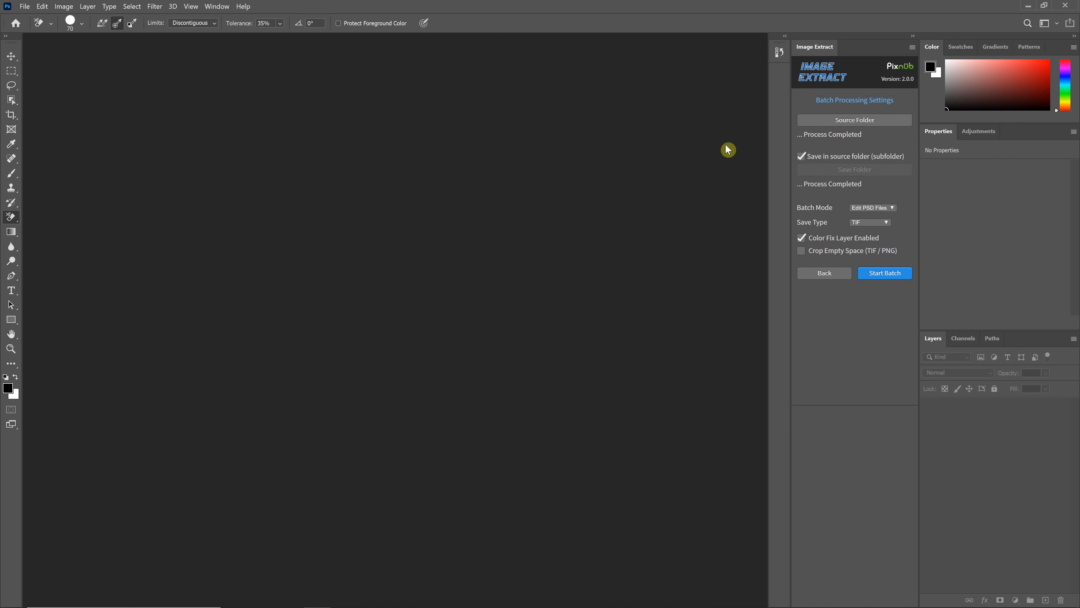
Open ATR_5154.tif, ATR_5167.tif and ATR_5245.tif from the Image Extract subfolder, and bring ATR_5154.tif to the front
click(24, 6)
click(36, 28)
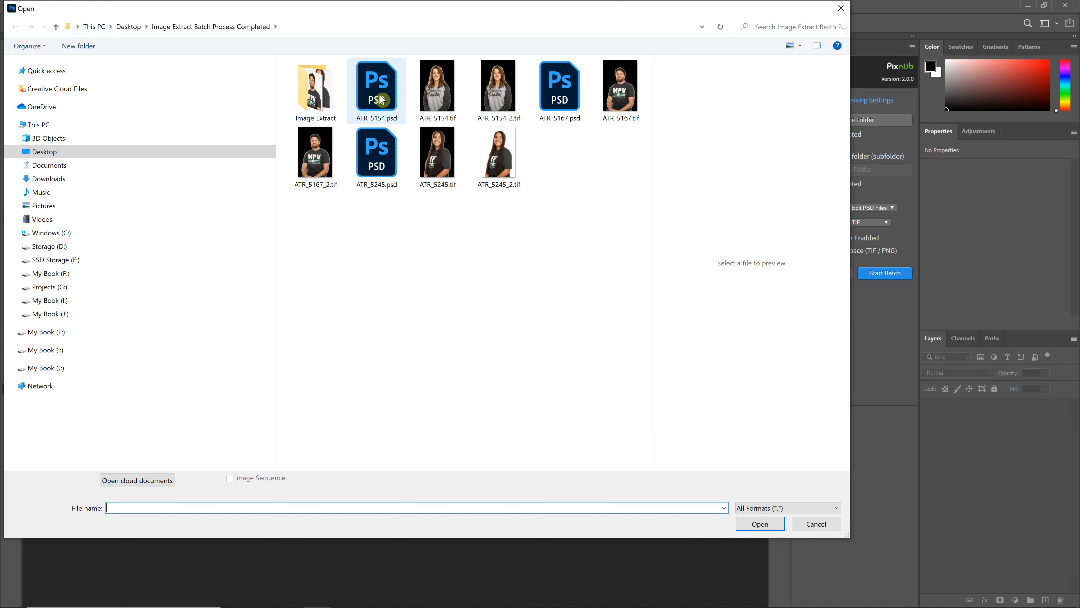
double_click(317, 102)
click(316, 102)
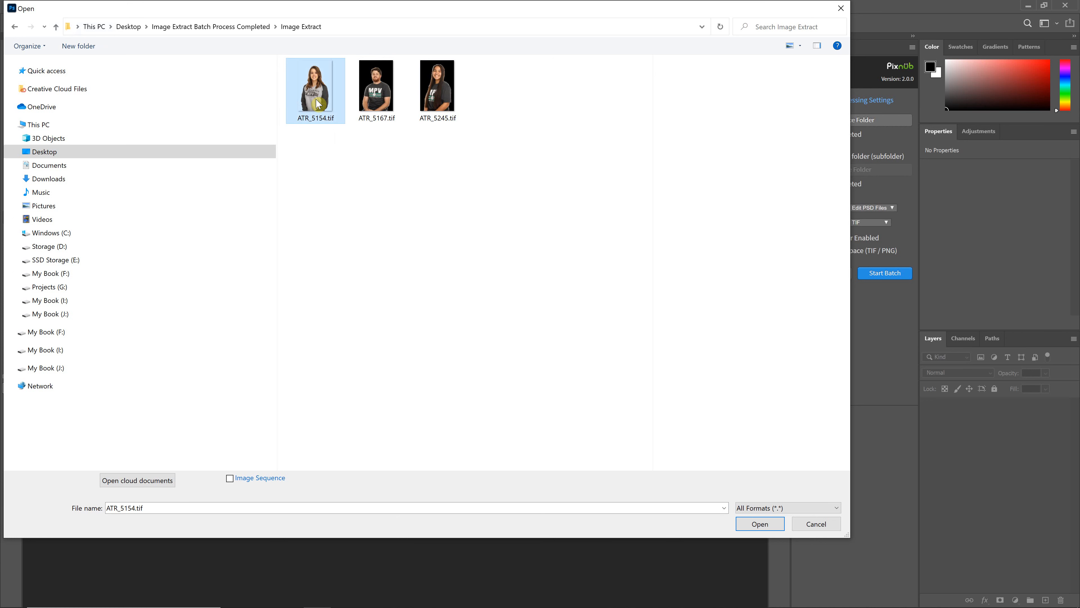
shift+click(437, 97)
click(759, 524)
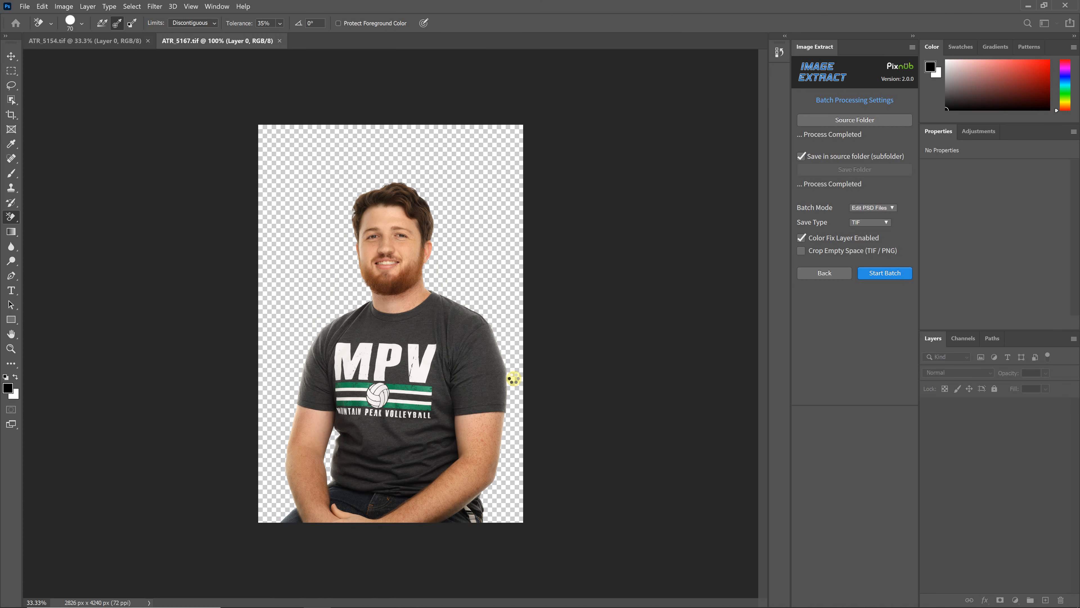
click(118, 41)
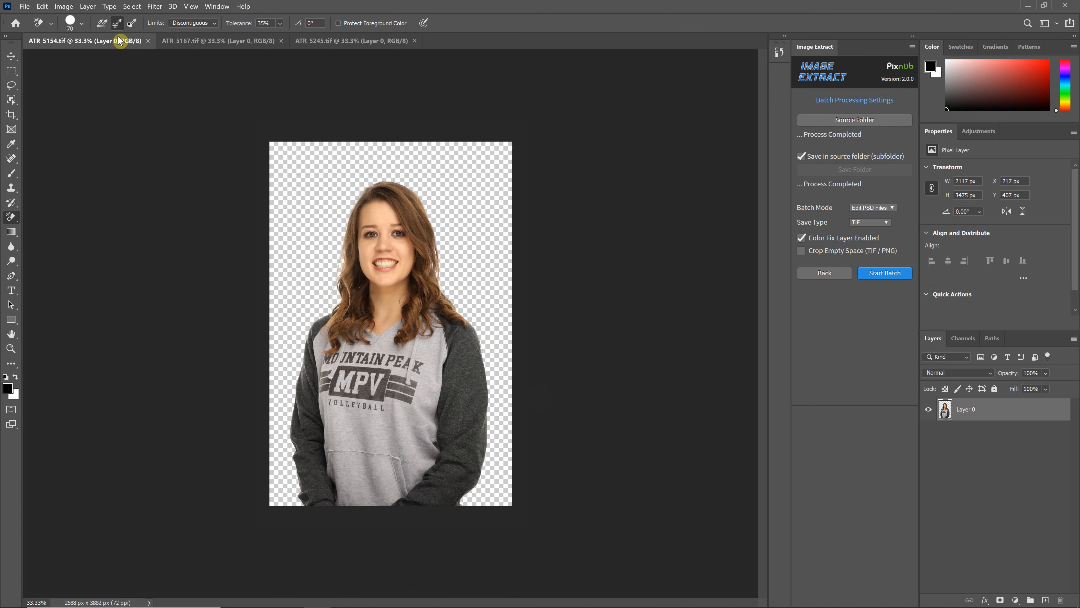
Add a Solid Color fill layer of blue-grey 5b6e84 to ATR_5154.tif, and move it below Layer 0 without rasterizing the fill
click(1016, 599)
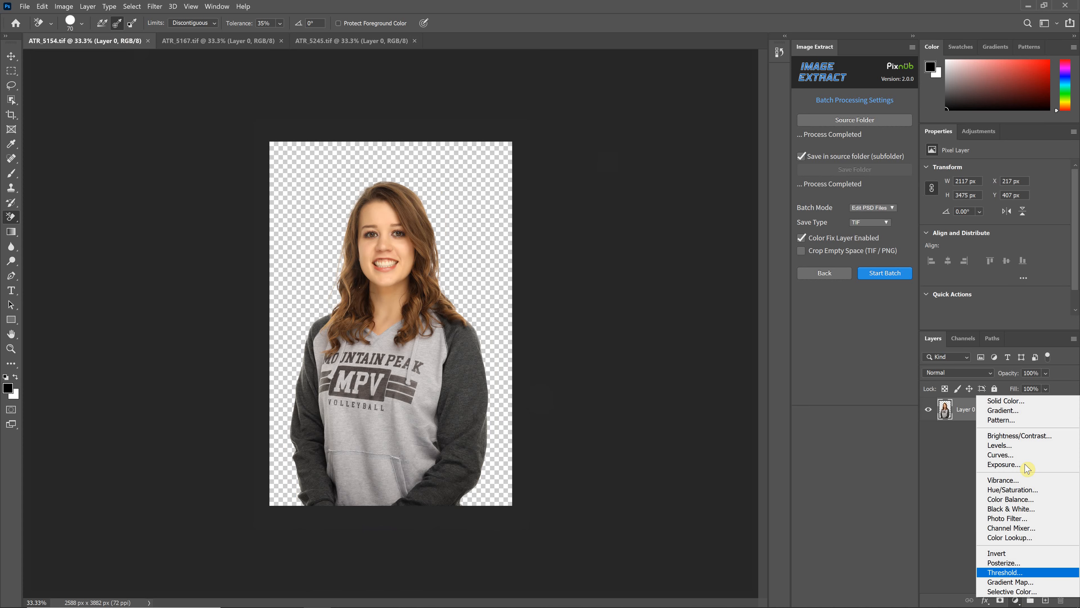
click(1021, 411)
drag(574, 146, 595, 157)
click(706, 148)
click(805, 84)
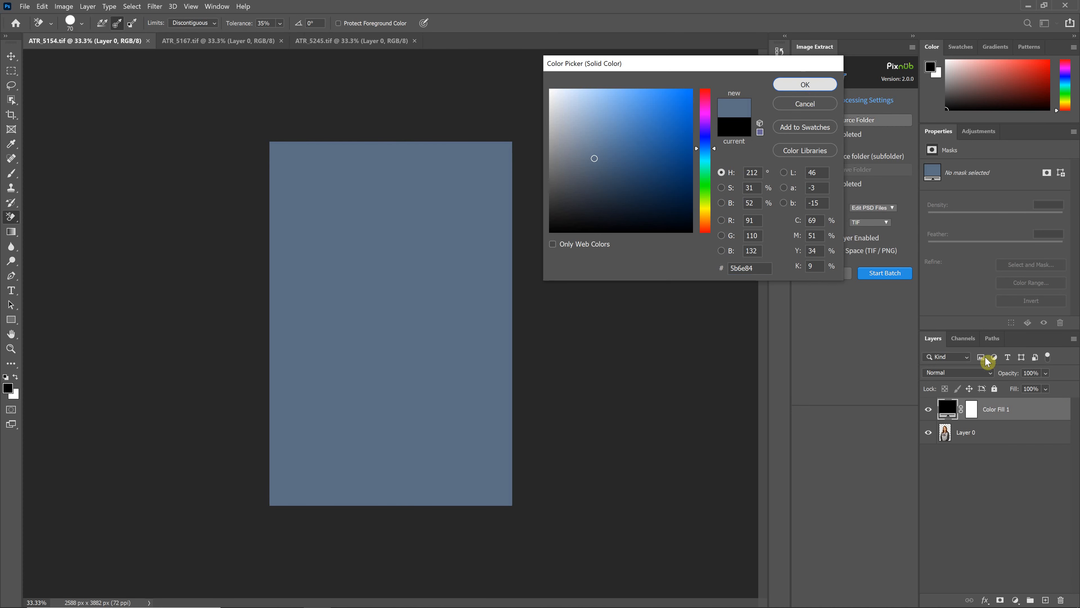
drag(1020, 411, 1020, 441)
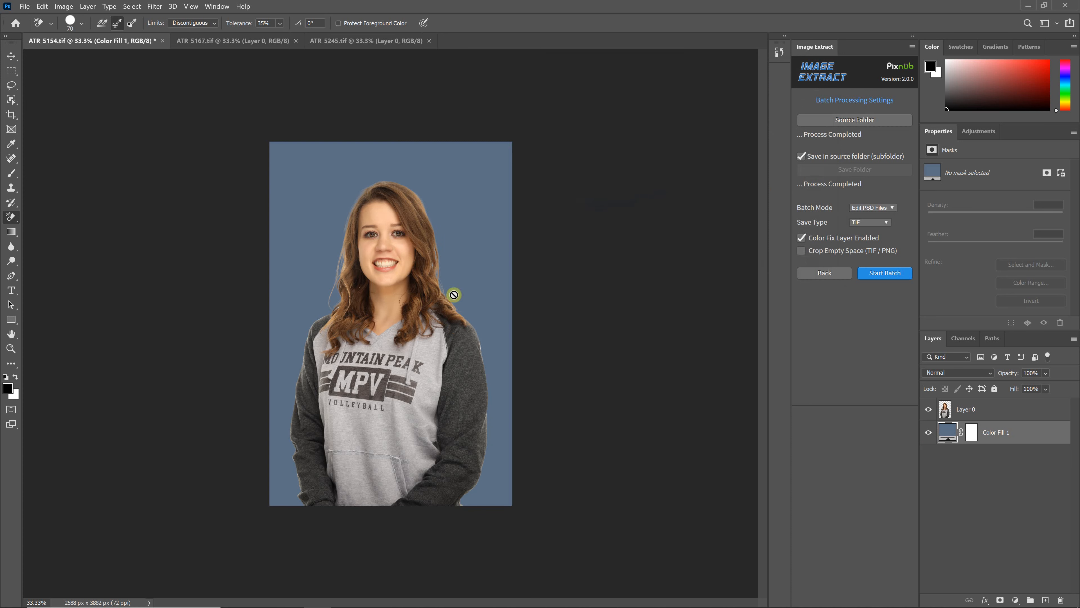
click(432, 277)
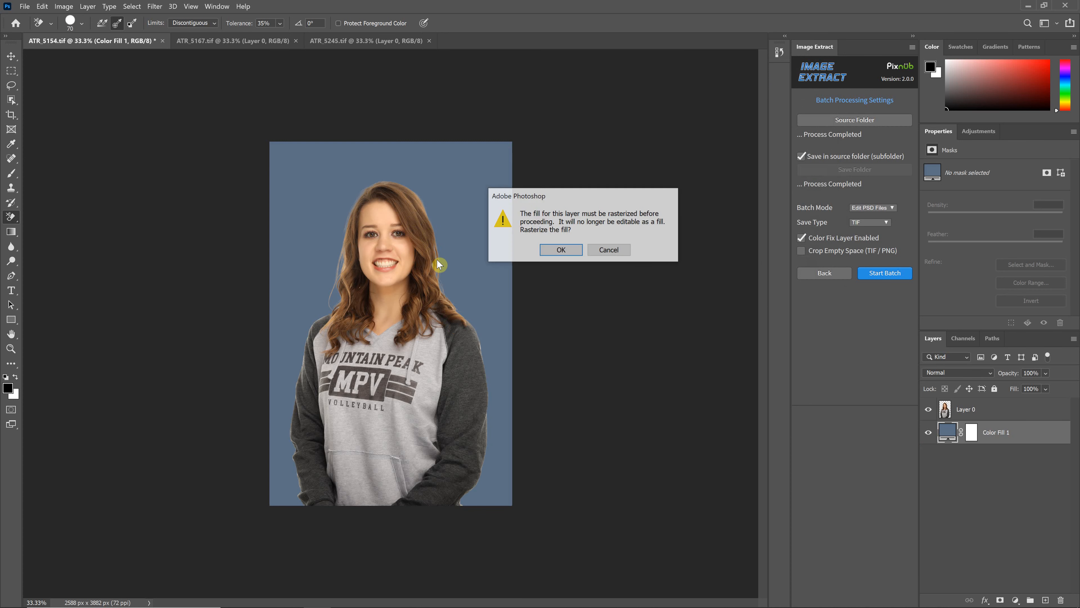
click(611, 249)
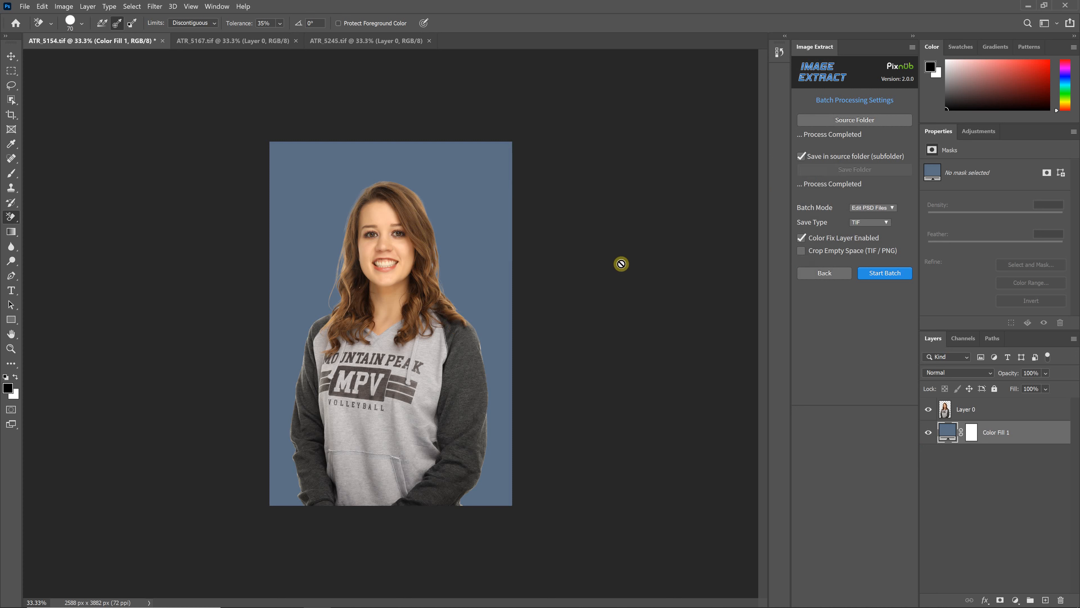